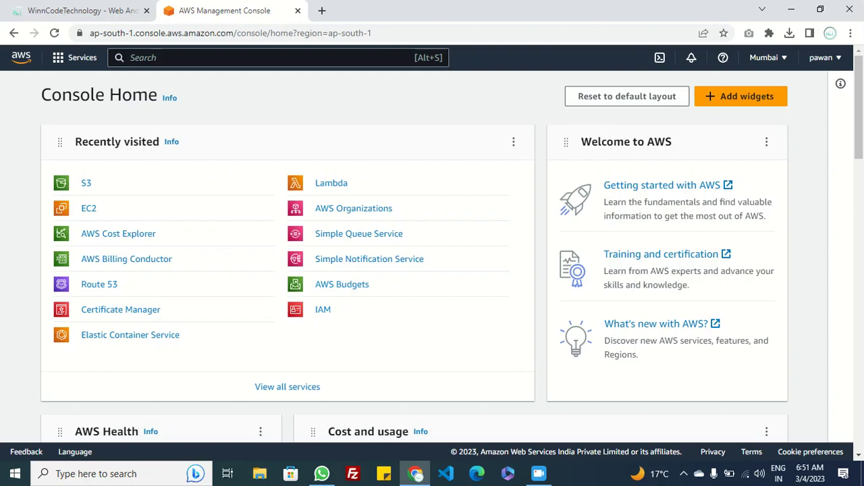
# Find the IAM service and open its list of users.
pyautogui.hotkey('alt', 's')
pyautogui.write('iam')
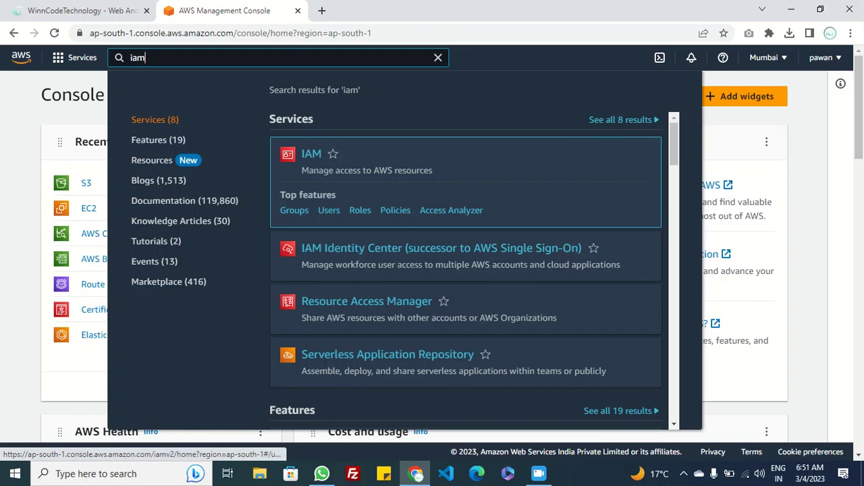
pyautogui.click(311, 153)
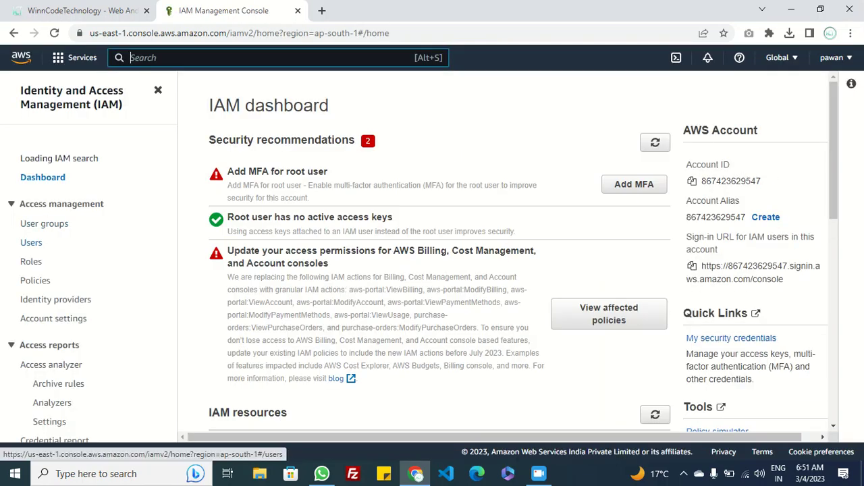
pyautogui.click(31, 242)
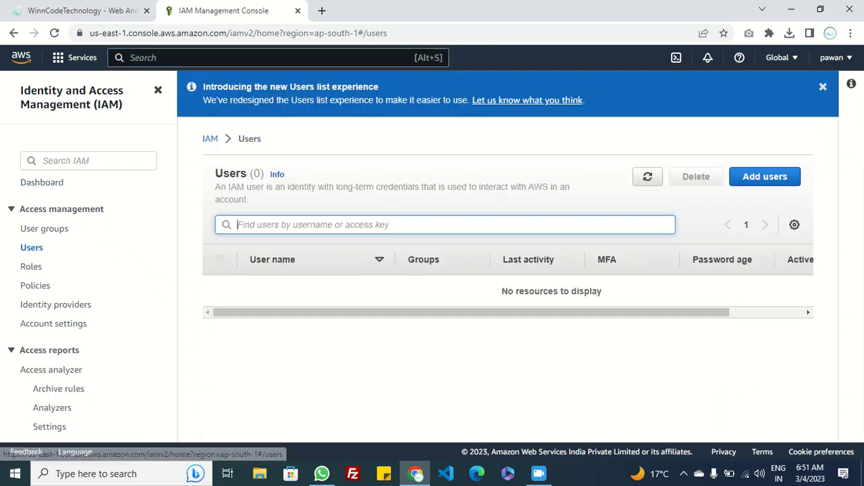
# Start adding an IAM user named winncode without console access and continue to its permissions.
pyautogui.click(765, 176)
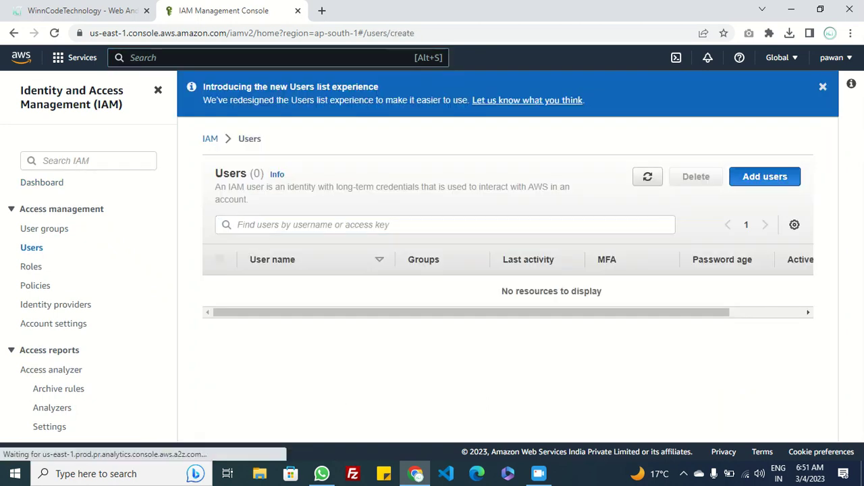
pyautogui.click(246, 224)
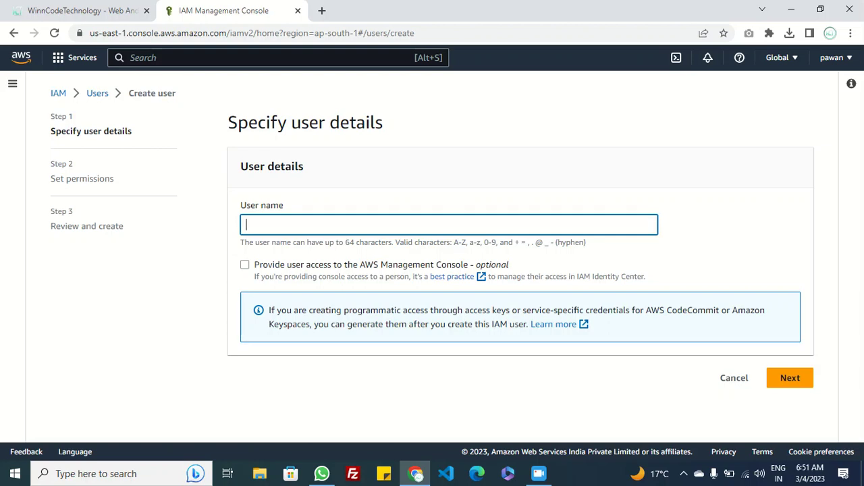
pyautogui.write('winncode')
pyautogui.click(790, 378)
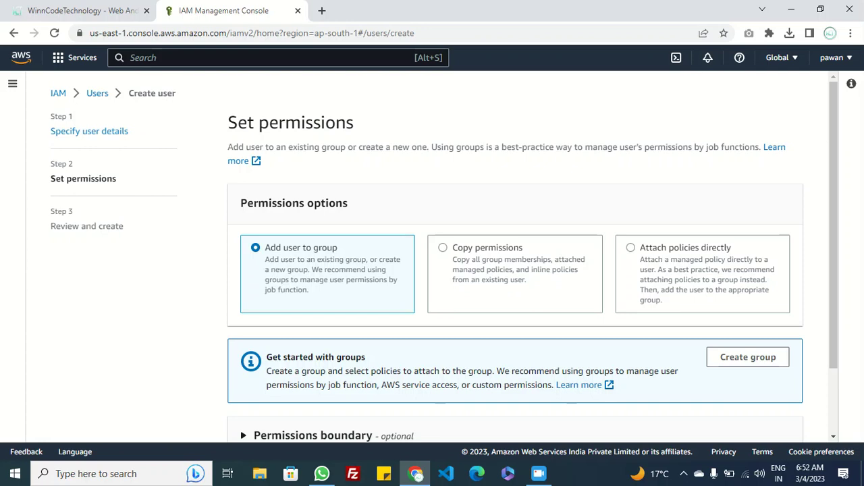
# Keep the Add user to group option with no group or tags, and create the user.
pyautogui.scroll(-1, 513, 270)
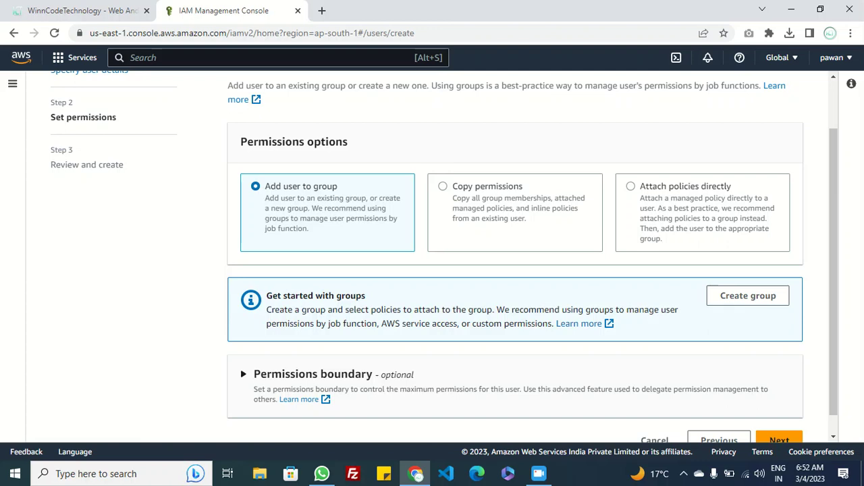
pyautogui.scroll(-1, 444, 256)
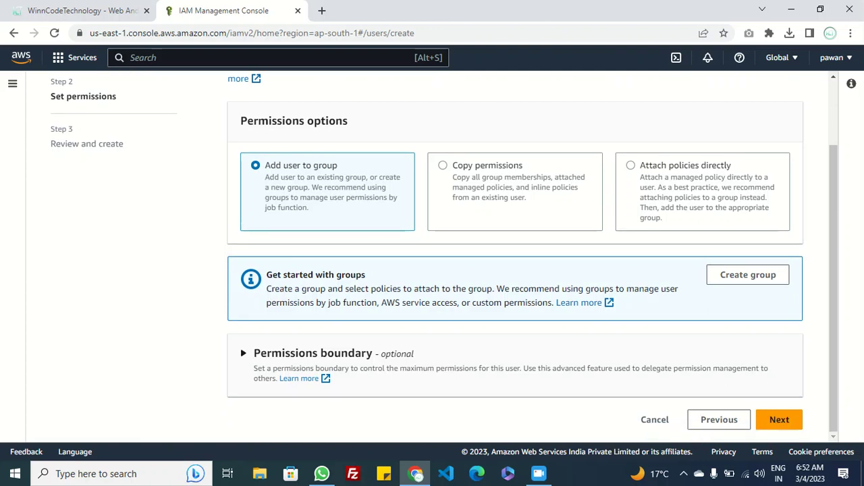
pyautogui.click(779, 419)
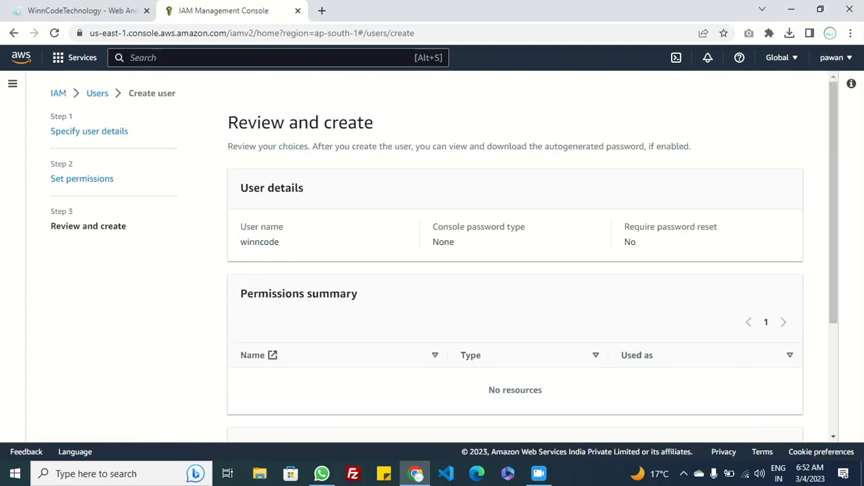
pyautogui.scroll(-2, 444, 257)
pyautogui.scroll(2, 444, 257)
pyautogui.scroll(-2, 444, 257)
pyautogui.scroll(-3, 444, 257)
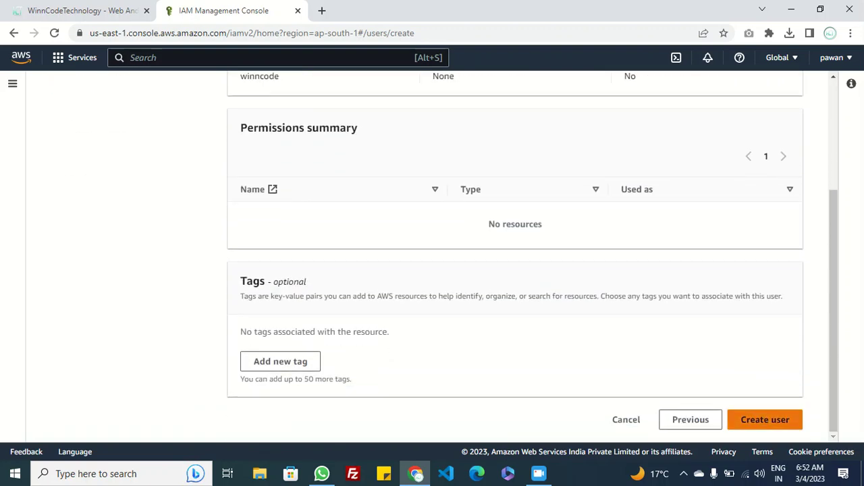
pyautogui.click(765, 419)
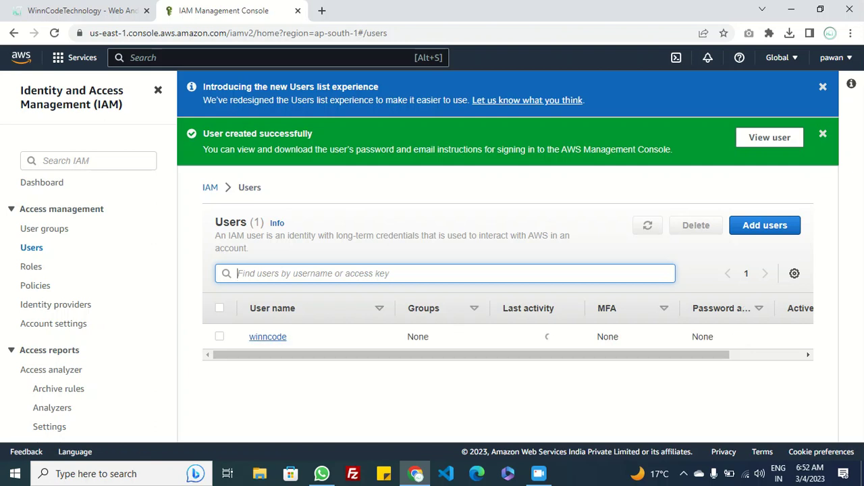
# Open the winncode user's details page and review its summary and permissions.
pyautogui.click(268, 336)
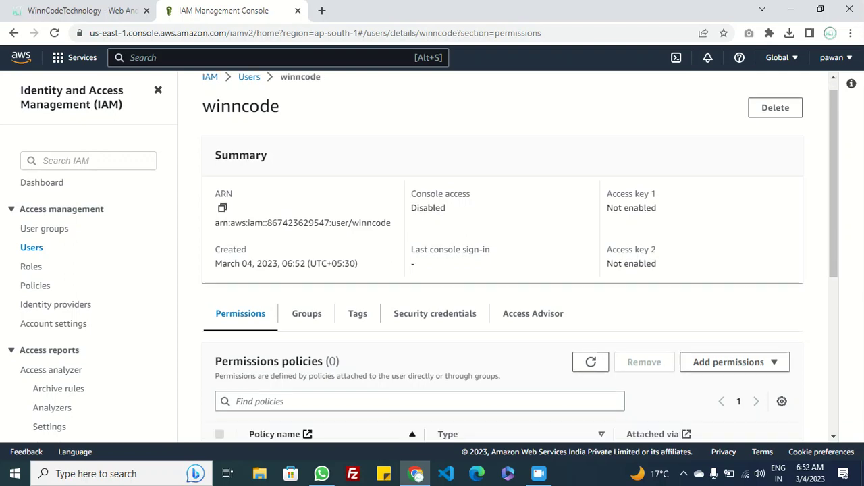
pyautogui.scroll(-5, 502, 270)
pyautogui.scroll(1, 502, 270)
pyautogui.scroll(3, 503, 271)
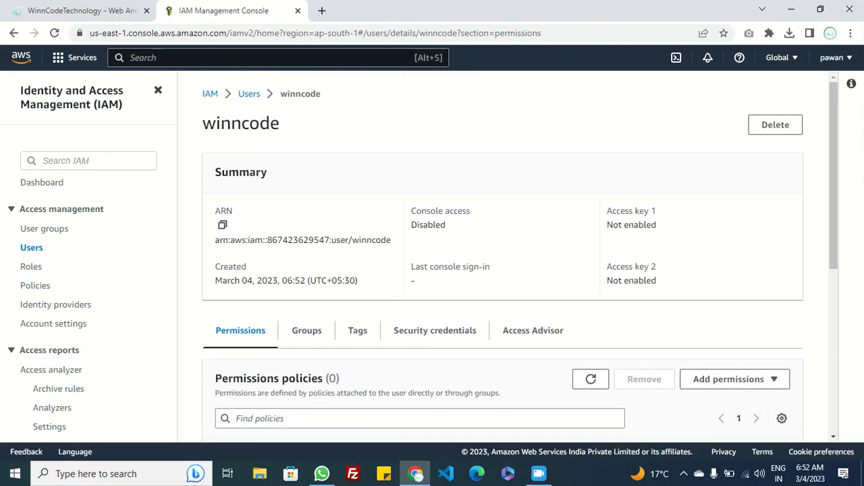
# Find the S3 service and open it in a new browser tab.
pyautogui.hotkey('alt', 's')
pyautogui.write('s3')
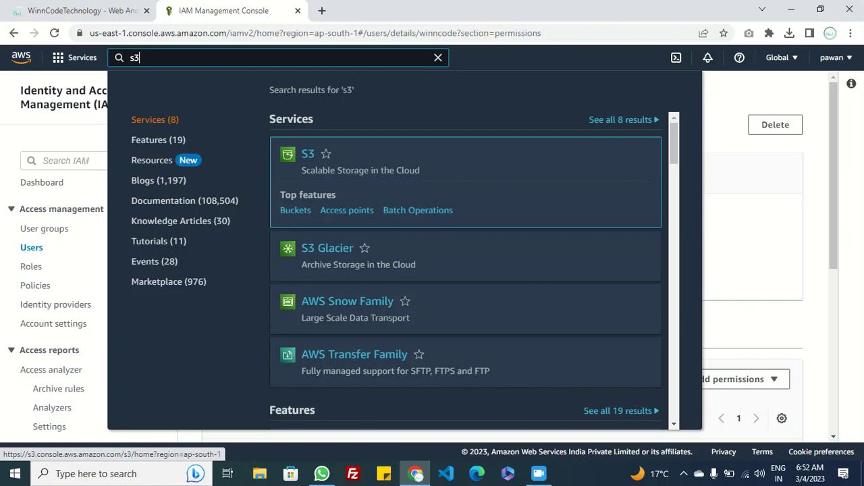
pyautogui.rightClick(309, 155)
pyautogui.click(347, 164)
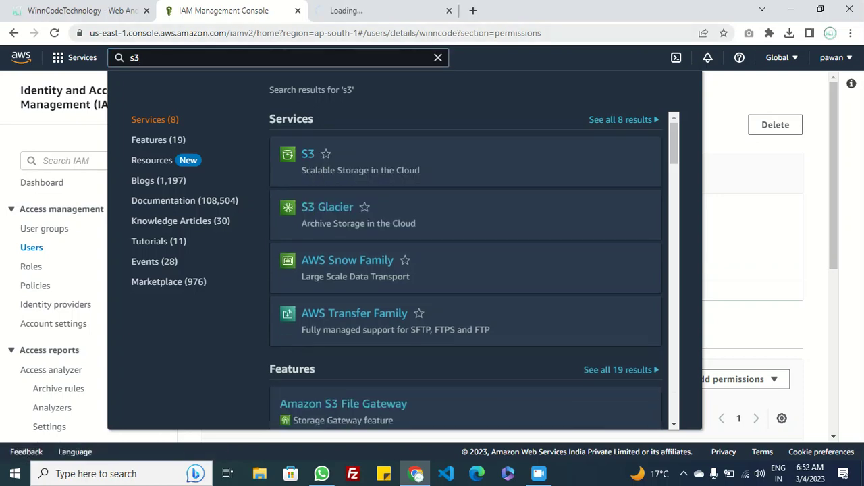
pyautogui.click(370, 10)
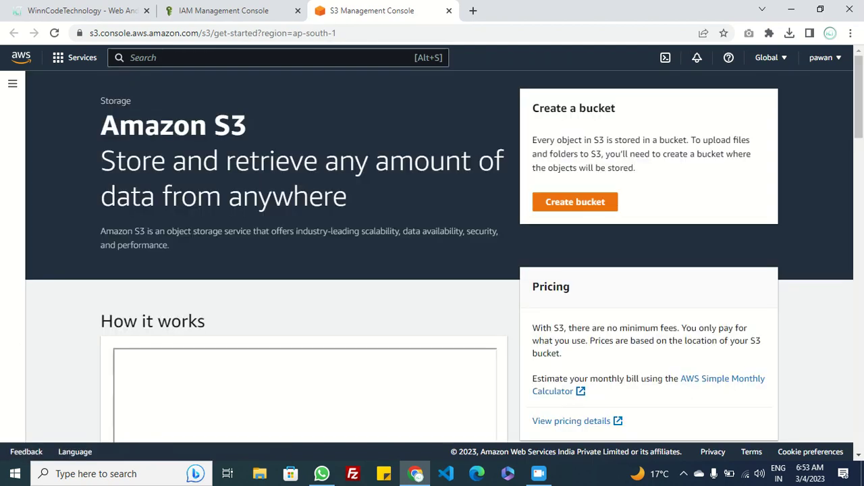
# Start creating an S3 bucket and name it mybucket-public.
pyautogui.scroll(-1, 439, 268)
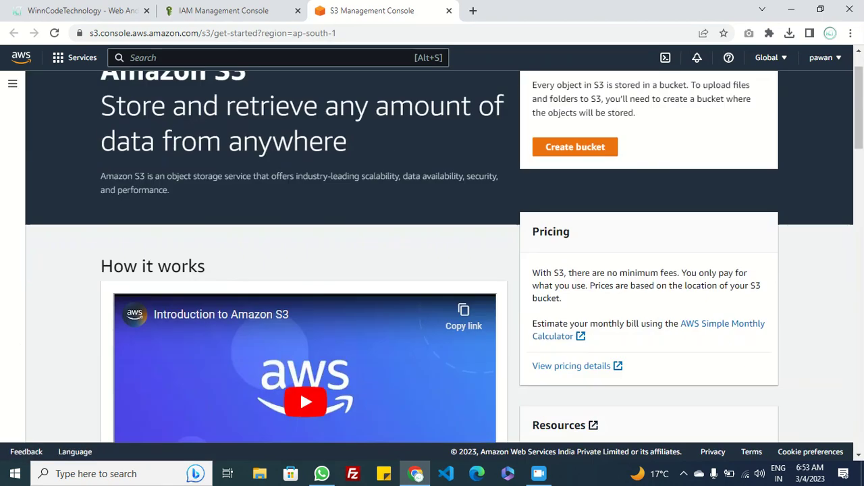
pyautogui.scroll(1, 439, 268)
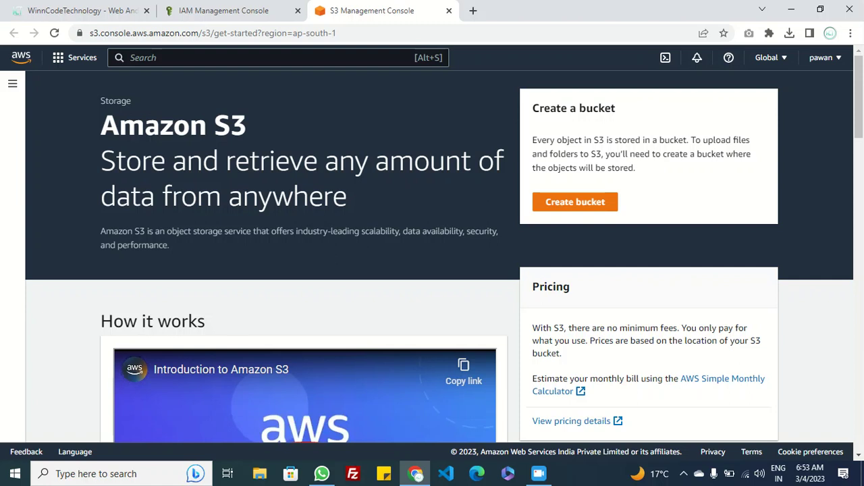
pyautogui.scroll(-1, 439, 268)
pyautogui.scroll(1, 438, 269)
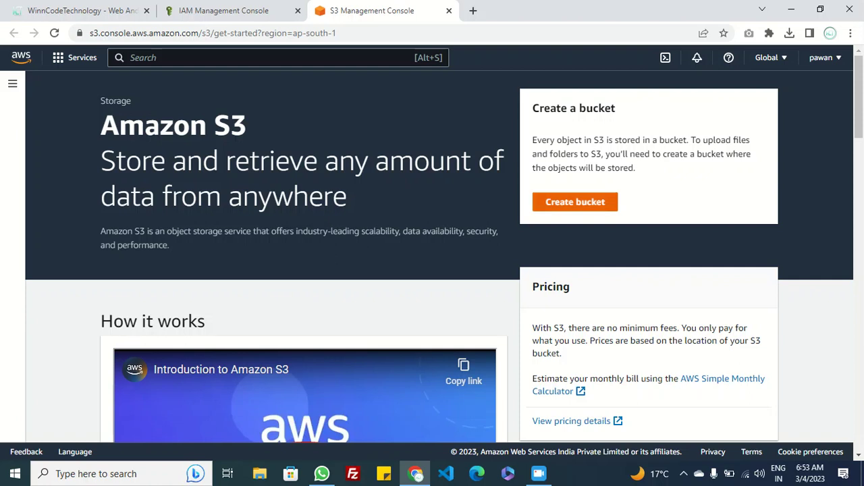
pyautogui.click(574, 201)
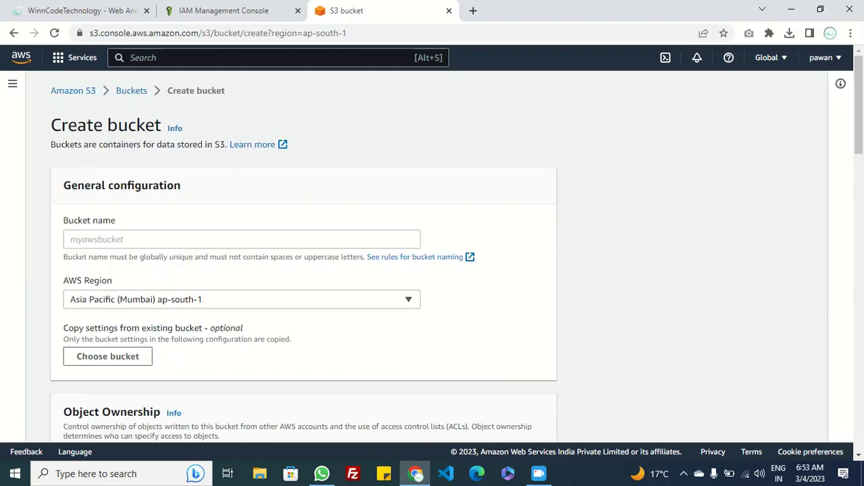
pyautogui.click(70, 239)
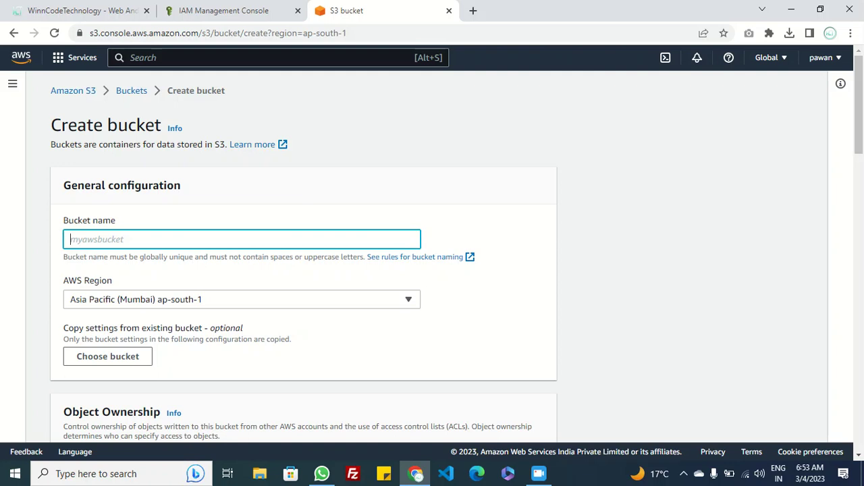
pyautogui.write('mybucket-public')
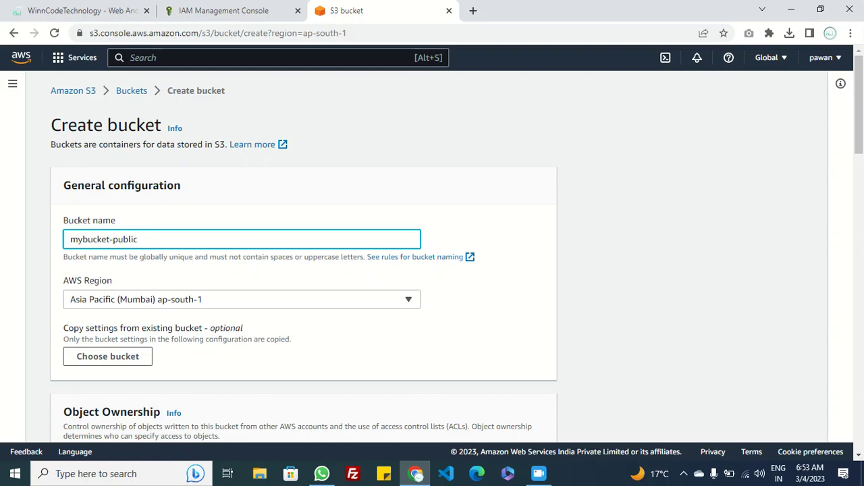
pyautogui.tripleClick(283, 258)
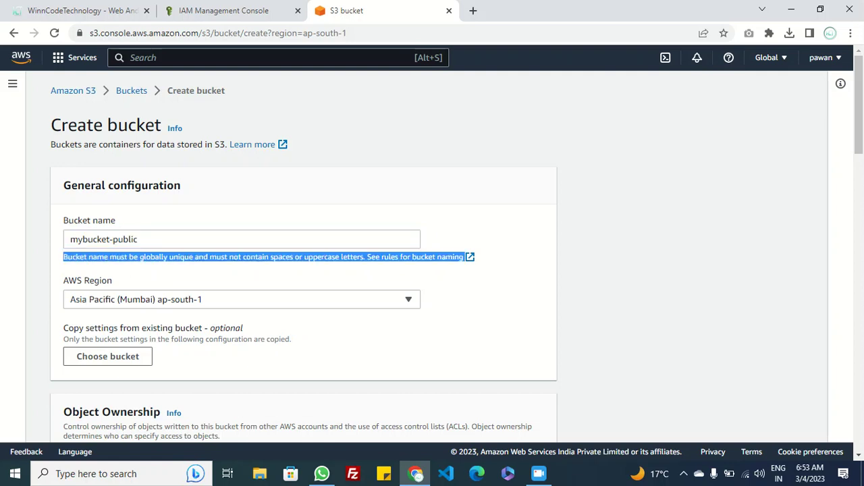
pyautogui.tripleClick(103, 239)
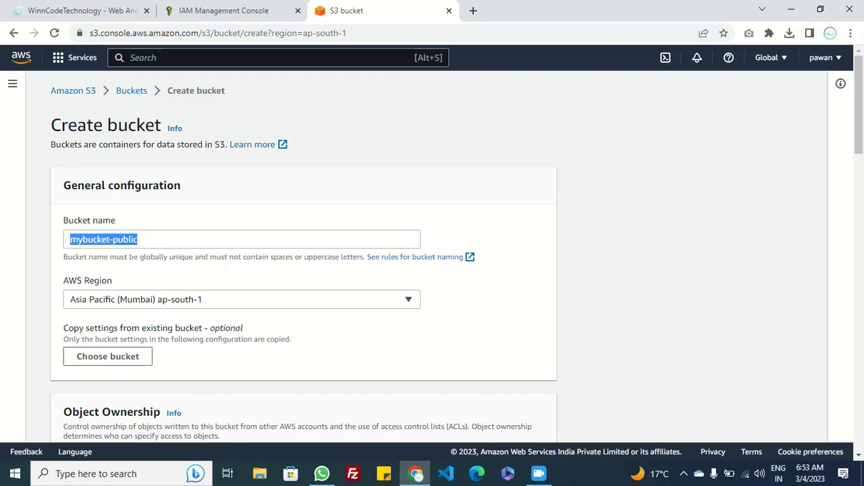
pyautogui.click(137, 239)
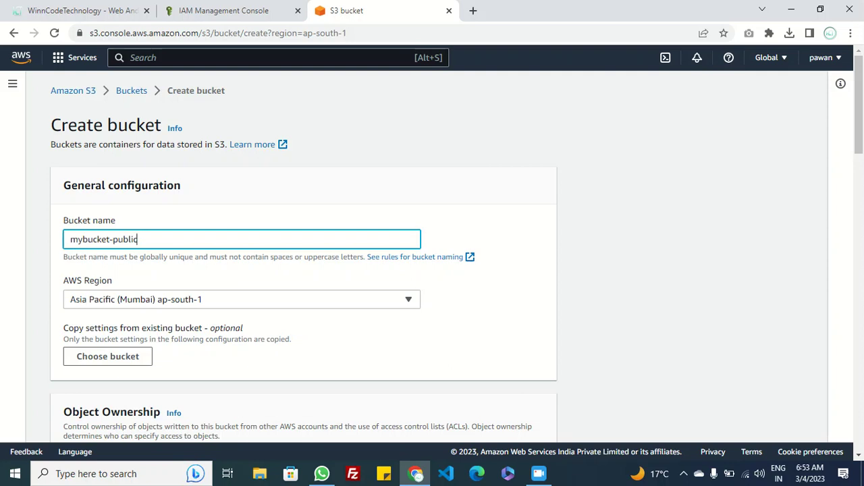
# Check the AWS Region choices and keep Asia Pacific (Mumbai) ap-south-1 for the bucket.
pyautogui.scroll(-2, 304, 263)
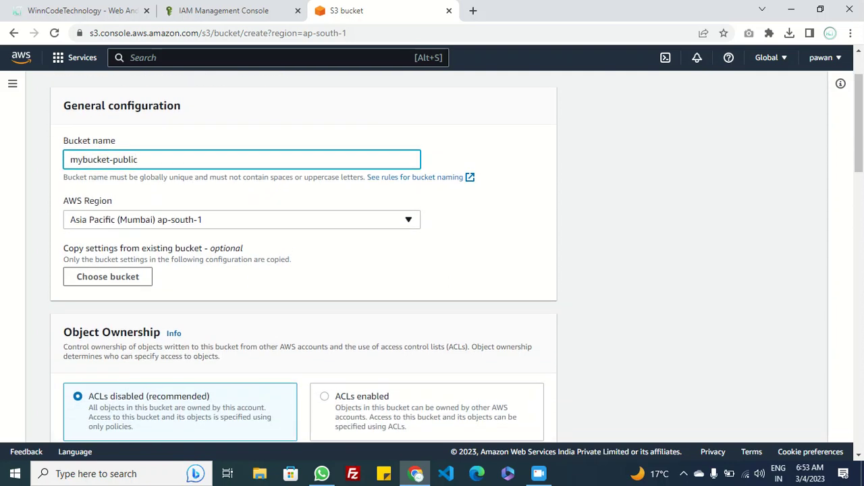
pyautogui.click(241, 219)
pyautogui.press('Escape')
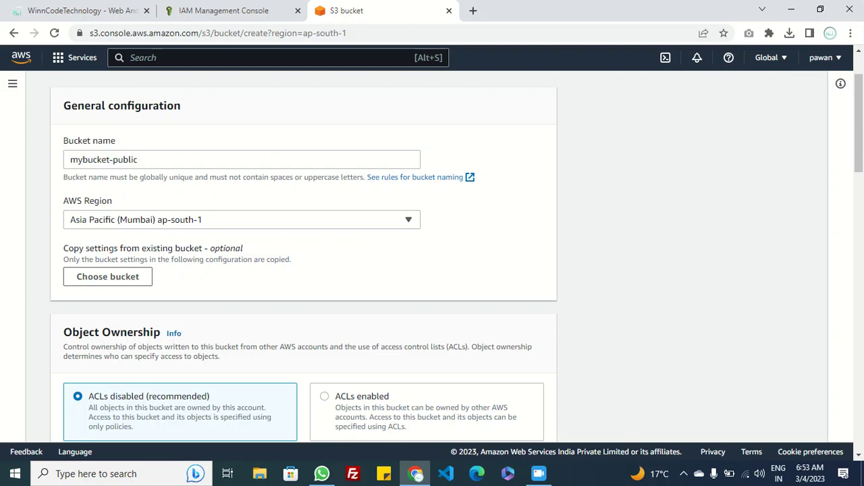
# Try enabling ACLs for the bucket with Object writer as the object ownership.
pyautogui.scroll(-2, 304, 257)
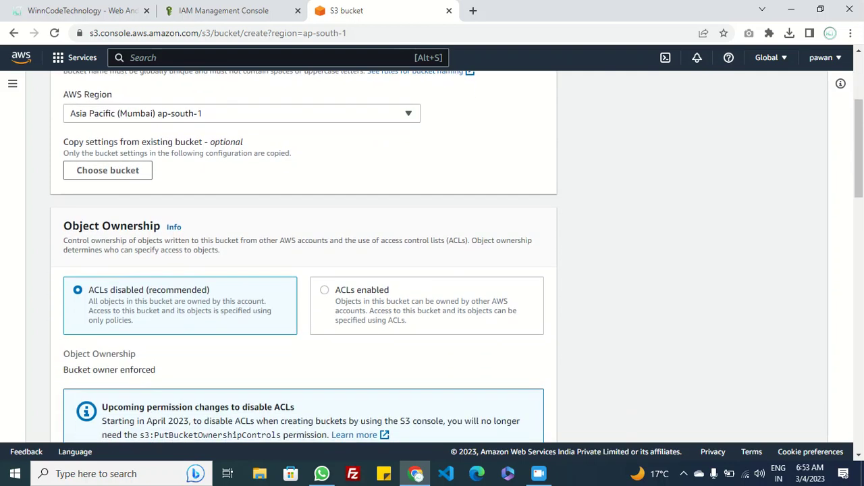
pyautogui.scroll(-2, 304, 256)
pyautogui.scroll(1, 304, 257)
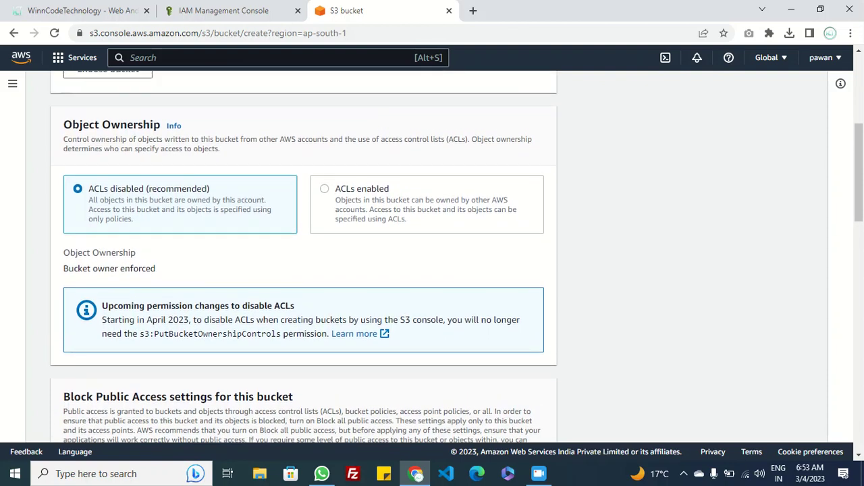
pyautogui.scroll(-2, 304, 256)
pyautogui.scroll(1, 304, 257)
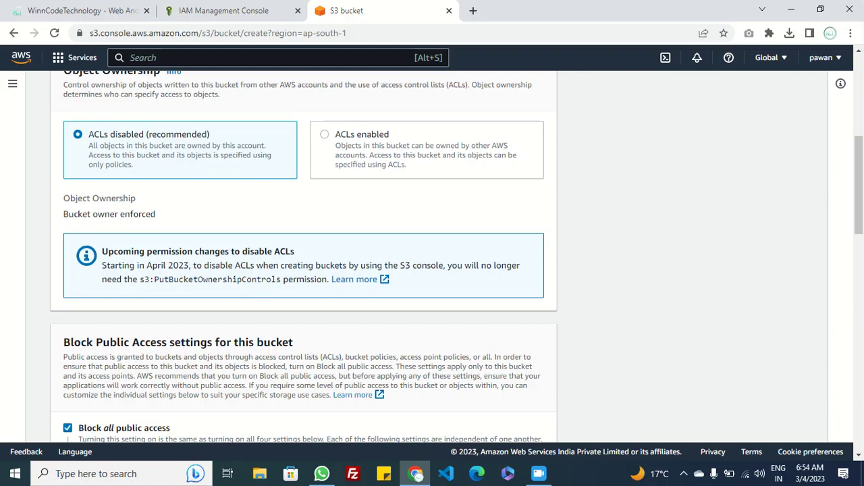
pyautogui.scroll(1, 304, 256)
pyautogui.click(324, 164)
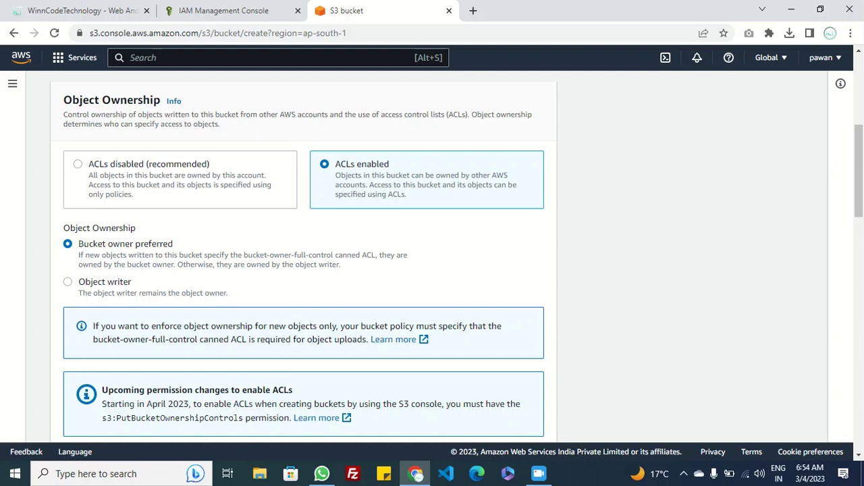
pyautogui.click(68, 282)
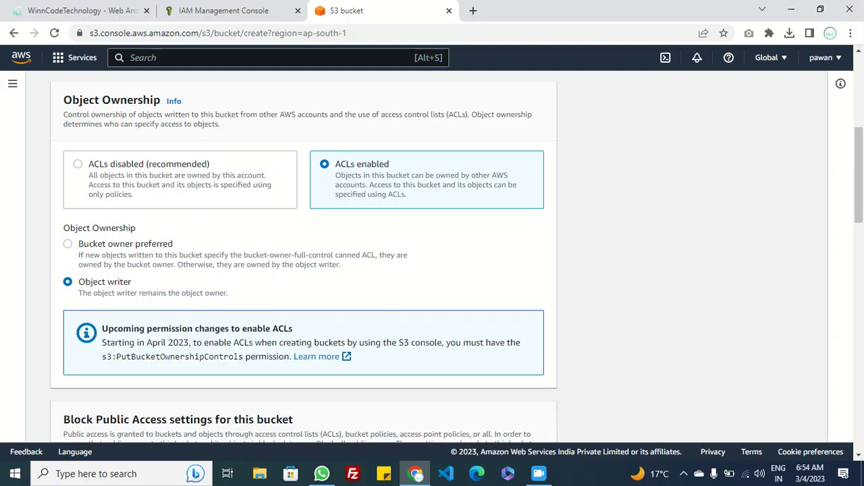
# Switch the bucket's Object Ownership back to ACLs disabled (recommended).
pyautogui.scroll(-2, 432, 257)
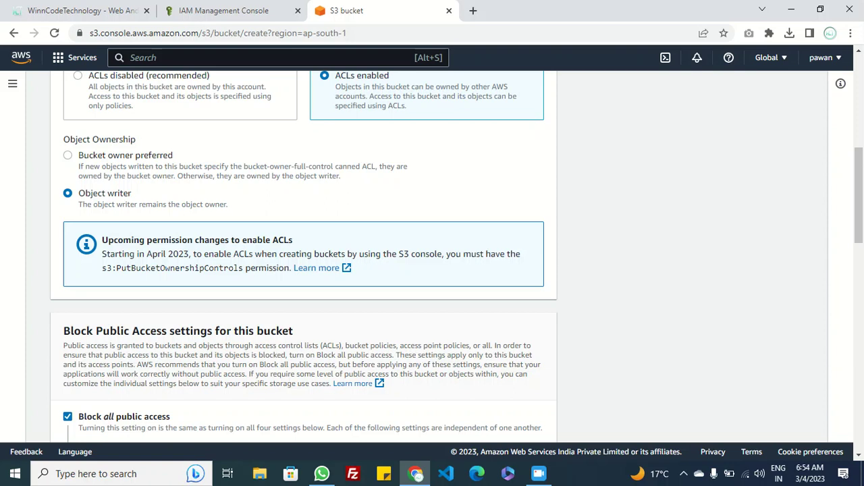
pyautogui.scroll(1, 433, 256)
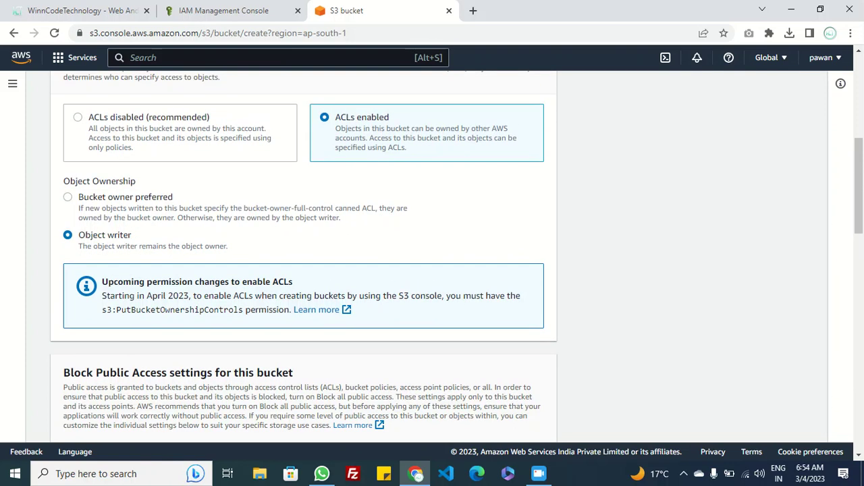
pyautogui.click(77, 116)
pyautogui.scroll(-5, 304, 256)
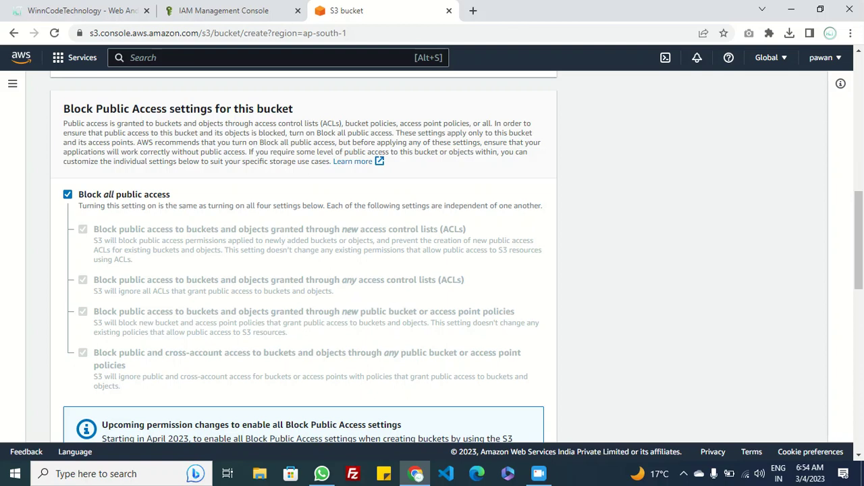
# Create the bucket, keeping all public access blocked, versioning disabled and Amazon S3 managed keys (SSE-S3) as default encryption.
pyautogui.scroll(-1, 456, 259)
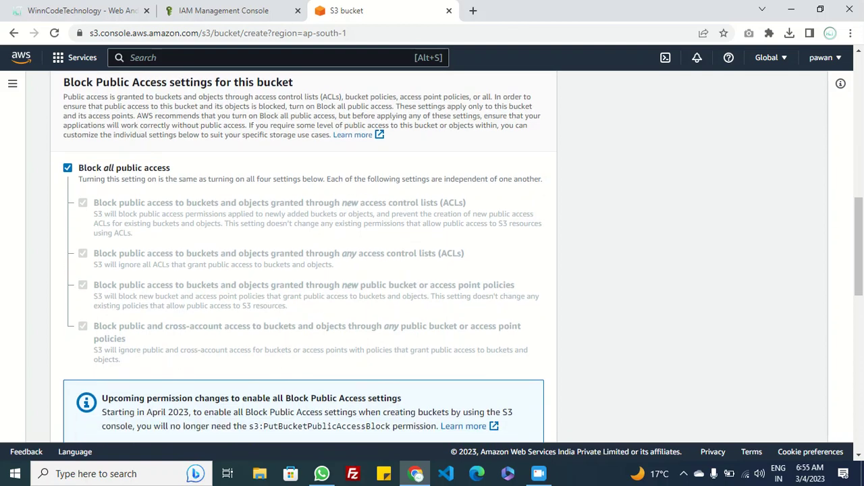
pyautogui.scroll(-5, 456, 256)
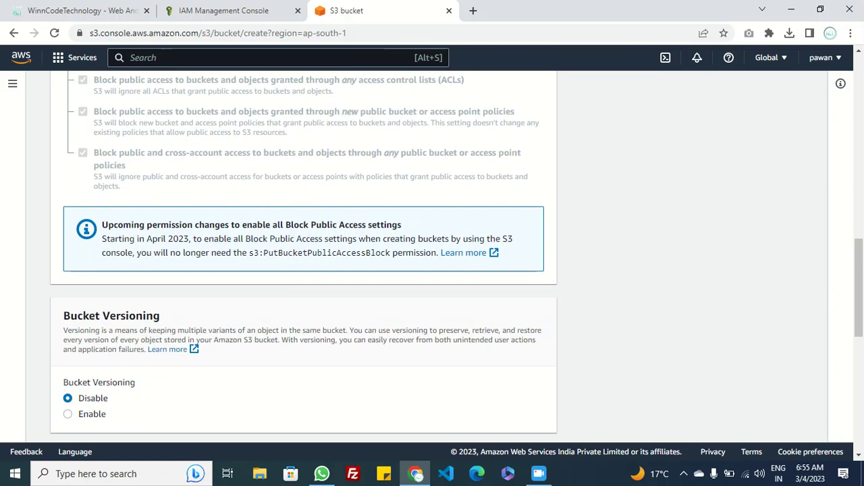
pyautogui.scroll(-5, 456, 257)
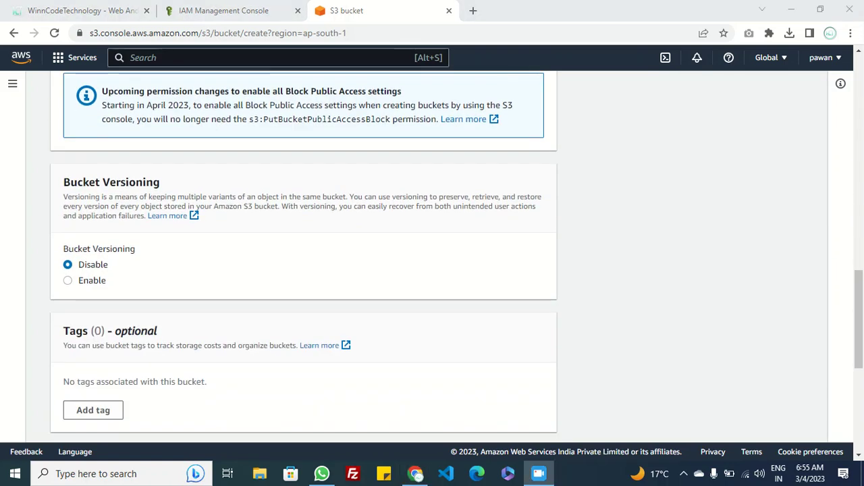
pyautogui.scroll(-3, 457, 256)
pyautogui.scroll(2, 457, 256)
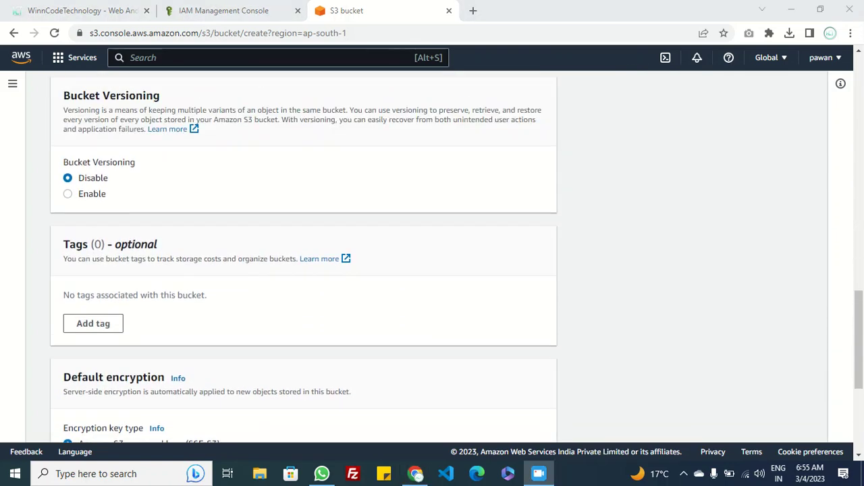
pyautogui.scroll(-7, 304, 256)
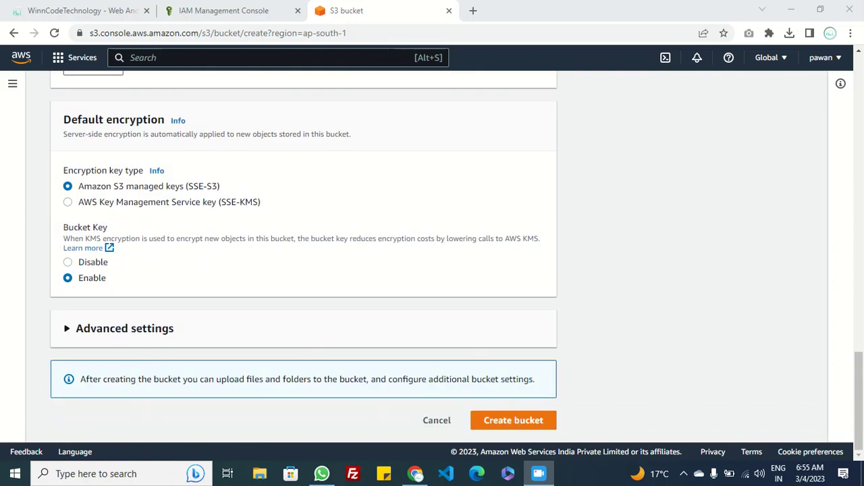
pyautogui.click(514, 420)
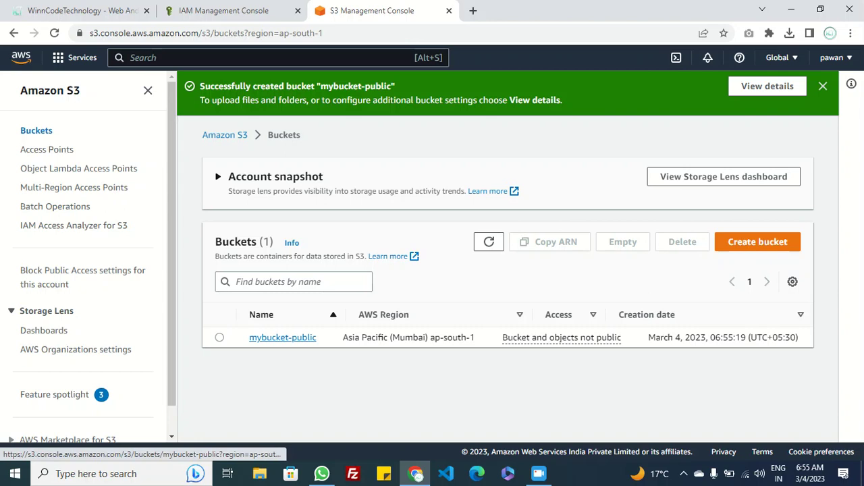
# Open the mybucket-public bucket and review its objects and properties.
pyautogui.click(282, 337)
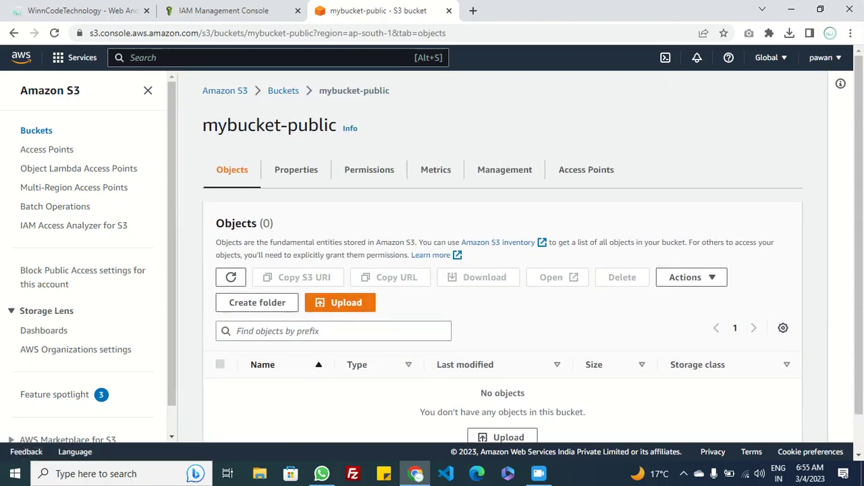
pyautogui.scroll(-1, 503, 270)
pyautogui.scroll(-1, 296, 135)
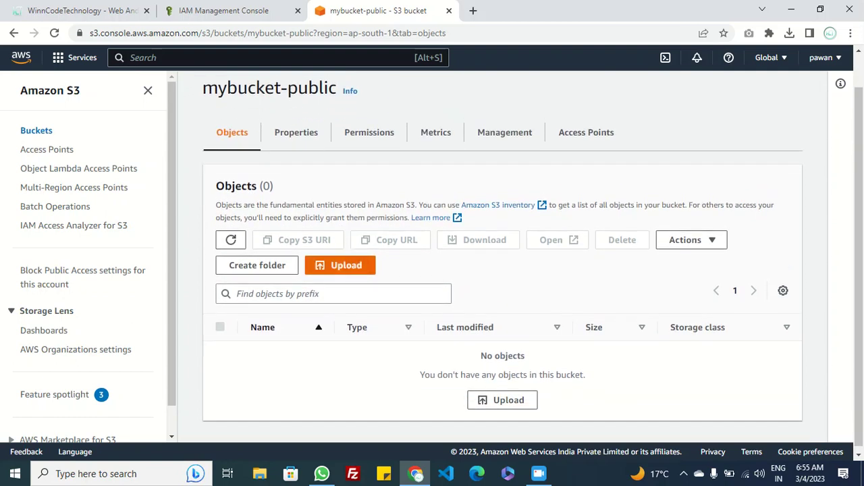
pyautogui.click(295, 133)
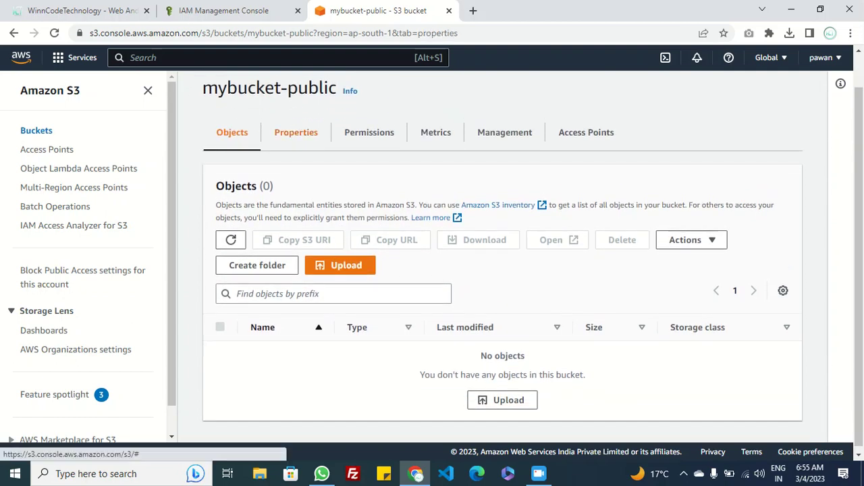
pyautogui.scroll(1, 502, 270)
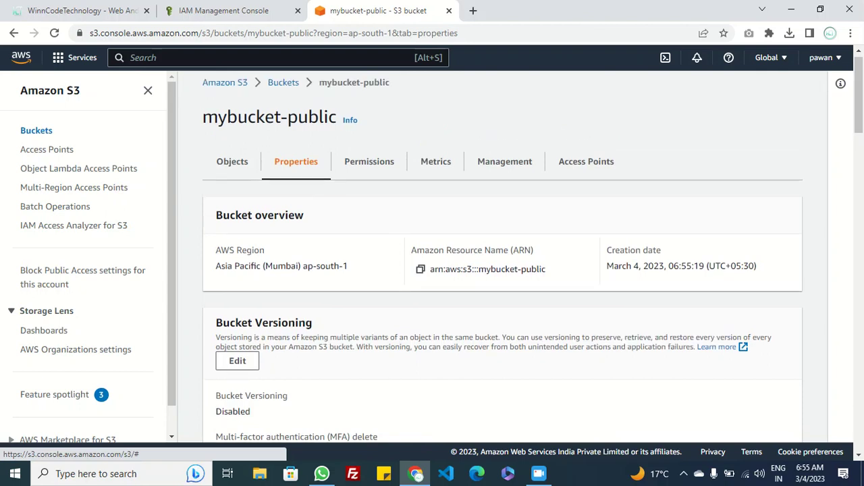
# Open the bucket policy of mybucket-public for editing from the bucket's permissions.
pyautogui.click(369, 161)
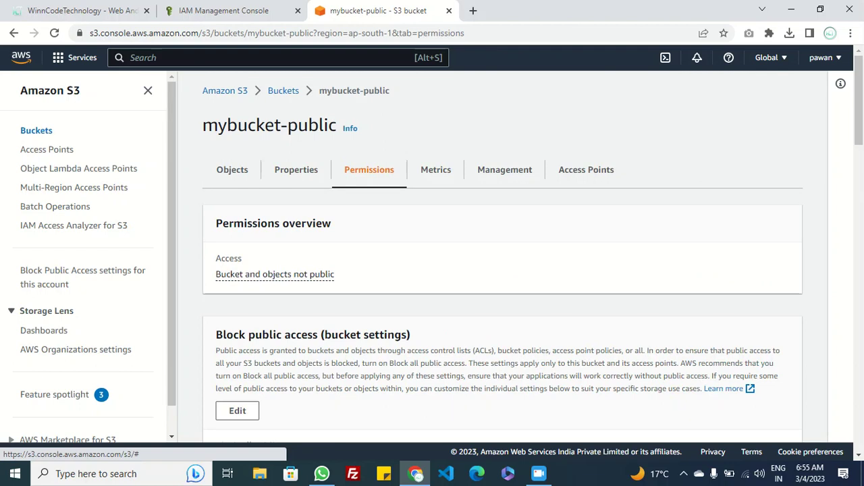
pyautogui.scroll(-2, 503, 270)
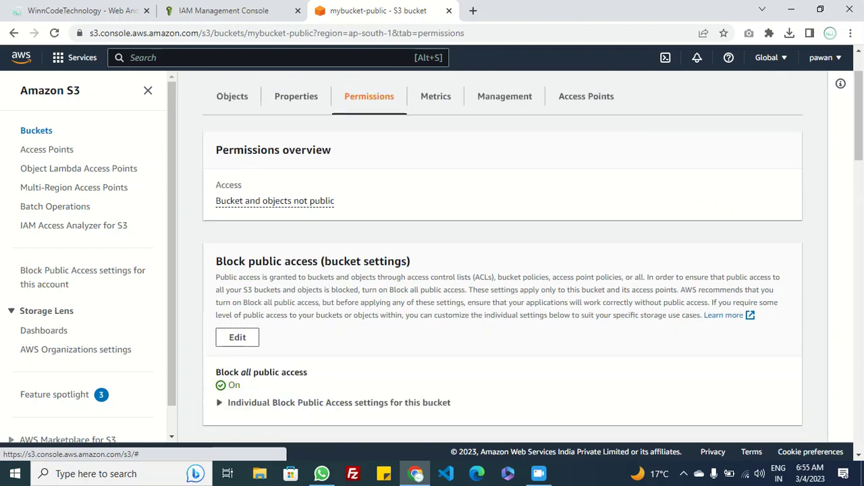
pyautogui.scroll(-4, 502, 270)
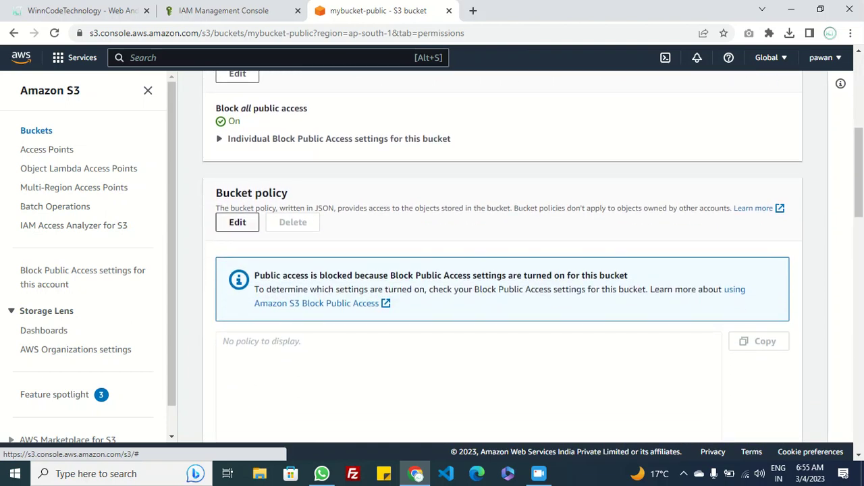
pyautogui.click(237, 222)
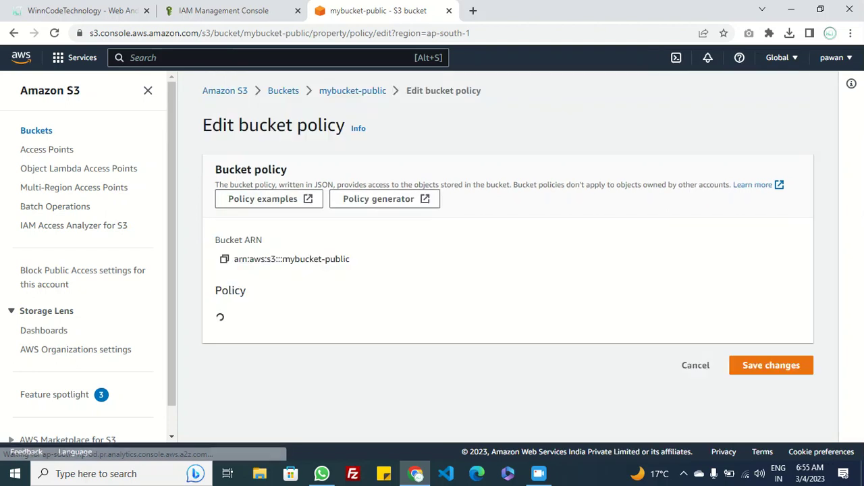
pyautogui.scroll(-1, 503, 270)
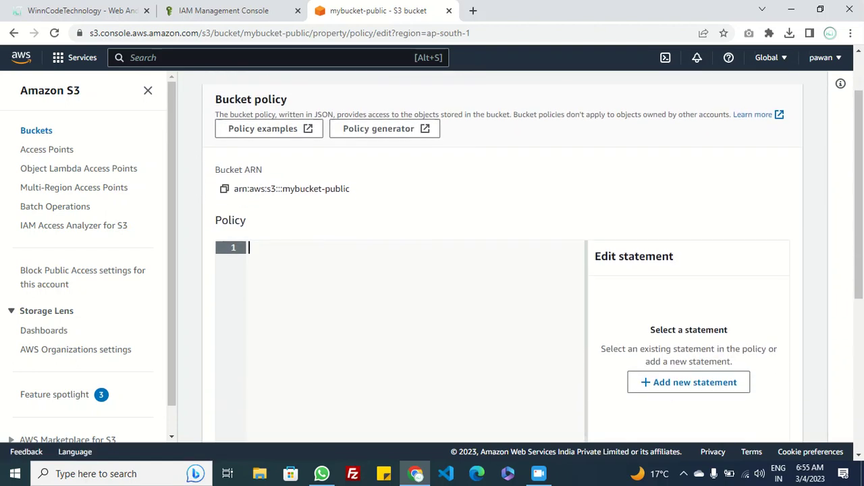
pyautogui.scroll(1, 503, 270)
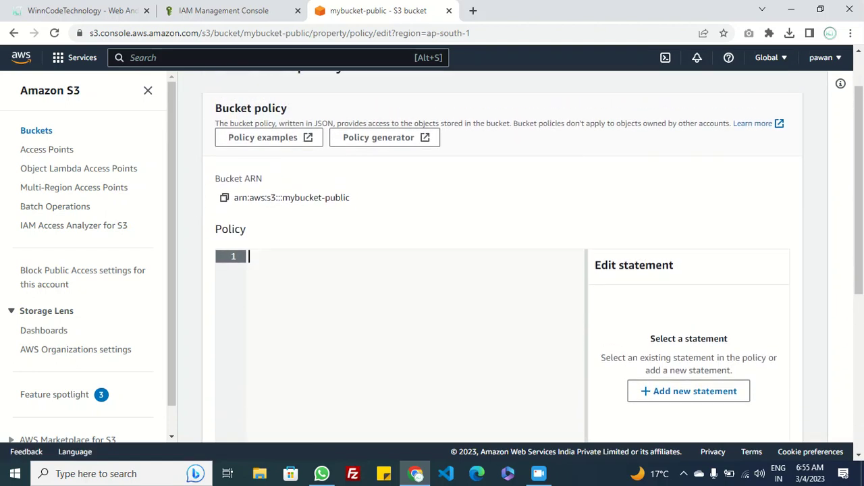
# Launch the AWS Policy Generator from the bucket policy editor and set the policy type to S3 Bucket Policy.
pyautogui.click(385, 137)
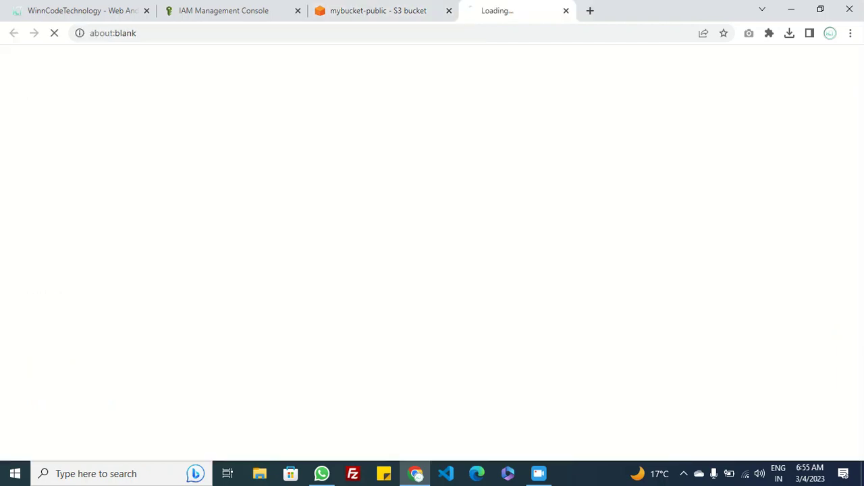
pyautogui.scroll(-2, 432, 253)
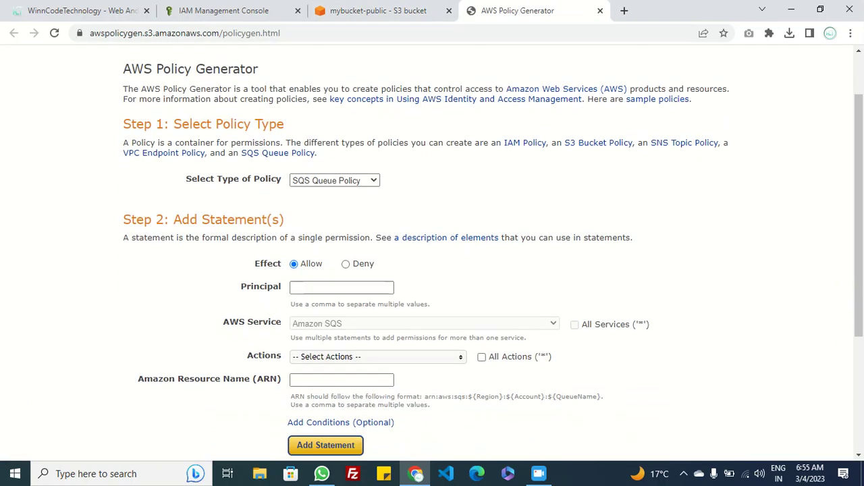
pyautogui.scroll(1, 433, 252)
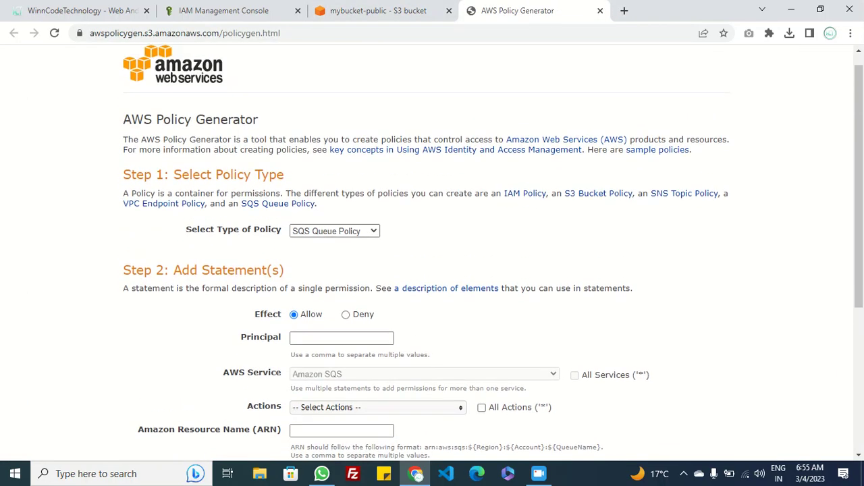
pyautogui.scroll(-1, 493, 254)
pyautogui.click(334, 174)
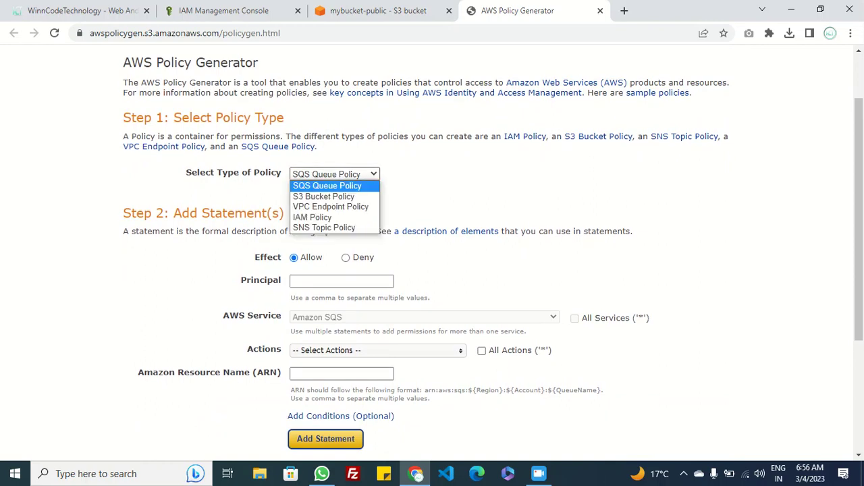
pyautogui.click(324, 196)
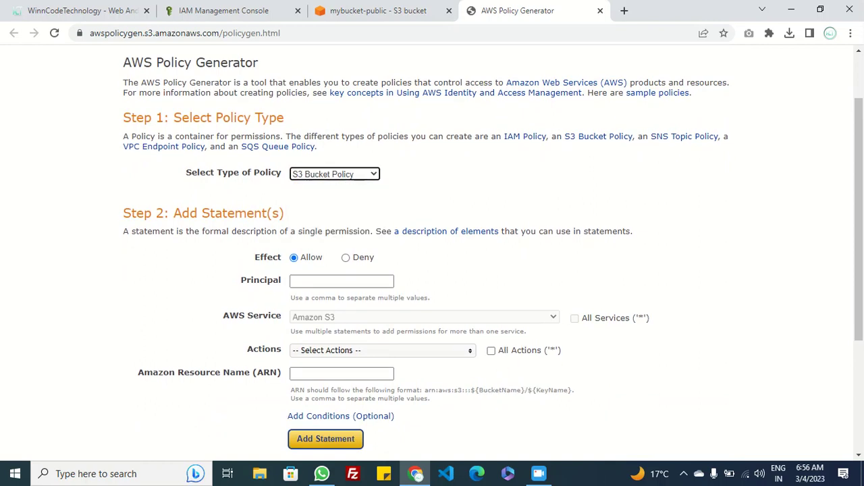
# Copy the ARN of the winncode user from the IAM console and paste it as the statement's Principal.
pyautogui.scroll(-1, 493, 254)
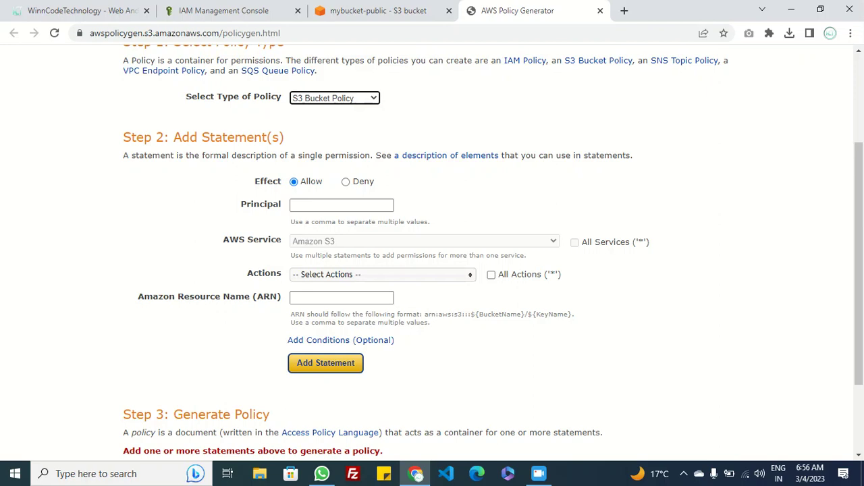
pyautogui.scroll(-1, 493, 254)
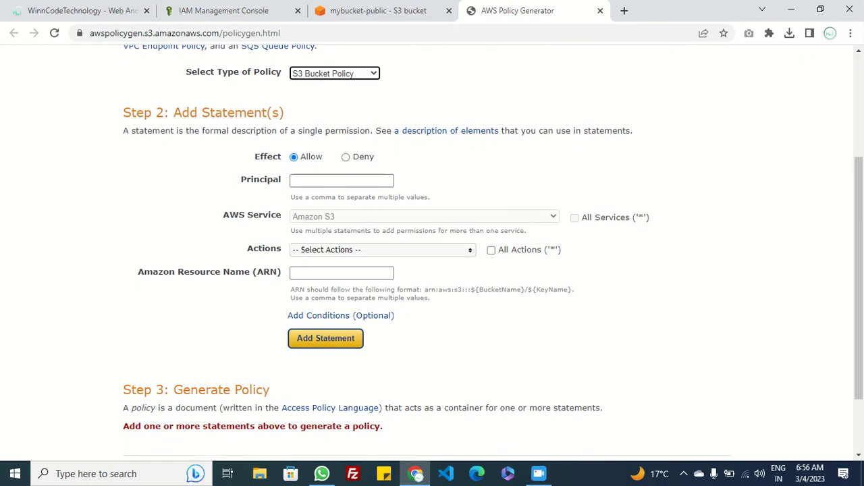
pyautogui.click(341, 180)
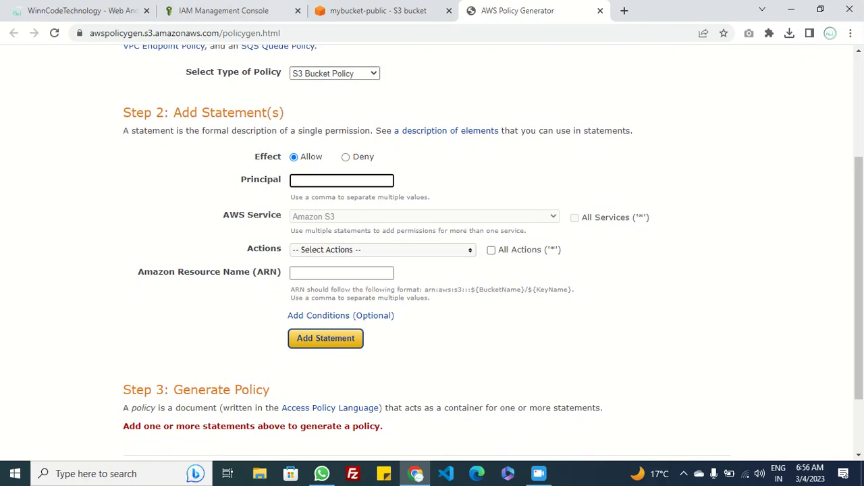
pyautogui.click(222, 11)
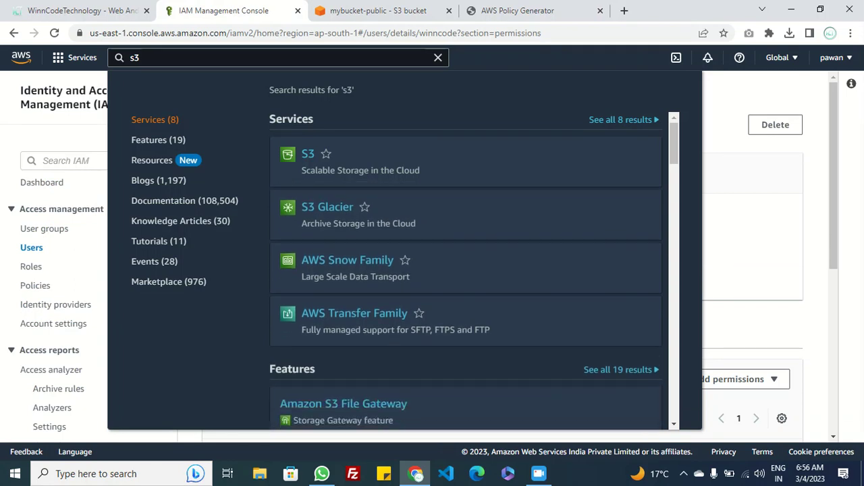
pyautogui.press('Escape')
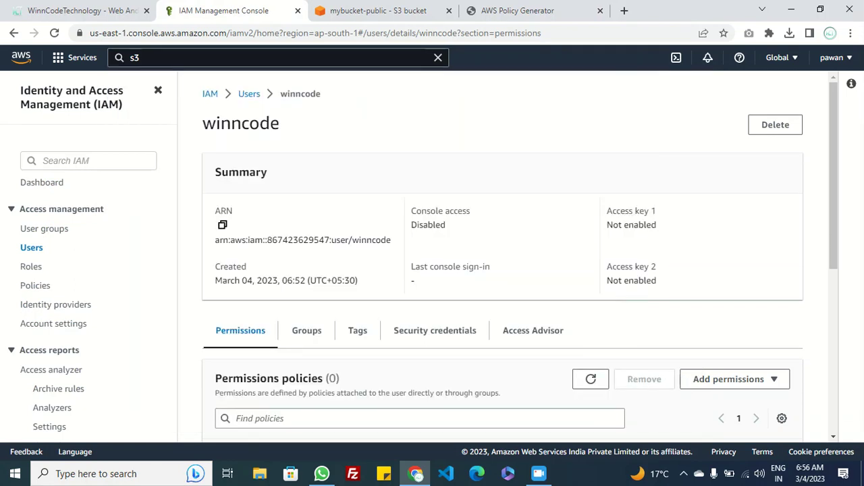
pyautogui.click(222, 224)
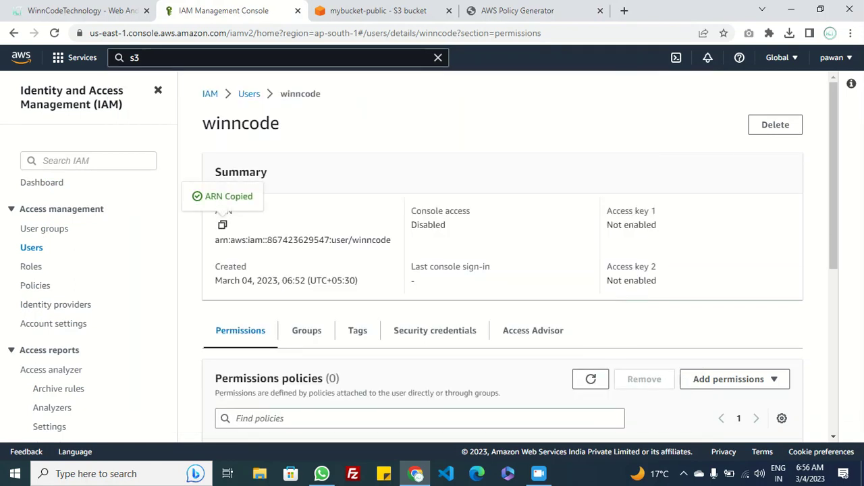
pyautogui.click(534, 10)
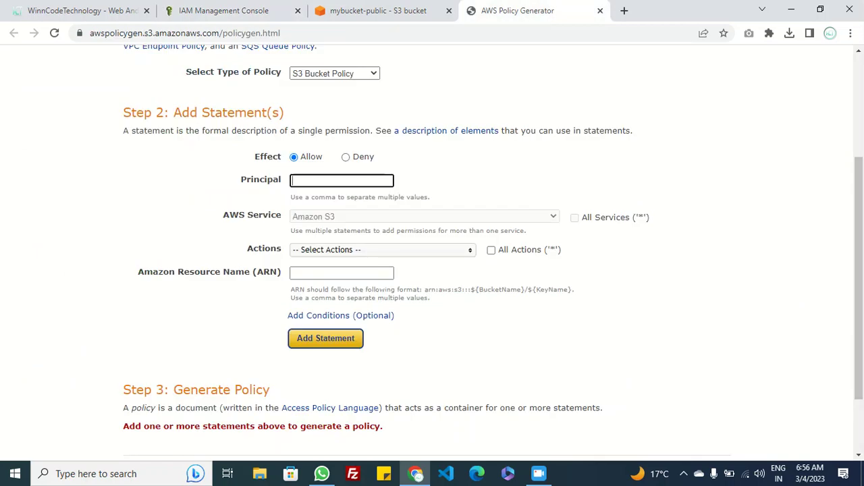
pyautogui.hotkey('ctrl', 'v')
pyautogui.press('Return')
# Look through the individual Amazon S3 actions and select All Actions ('*') for the Allow statement.
pyautogui.scroll(-1, 432, 250)
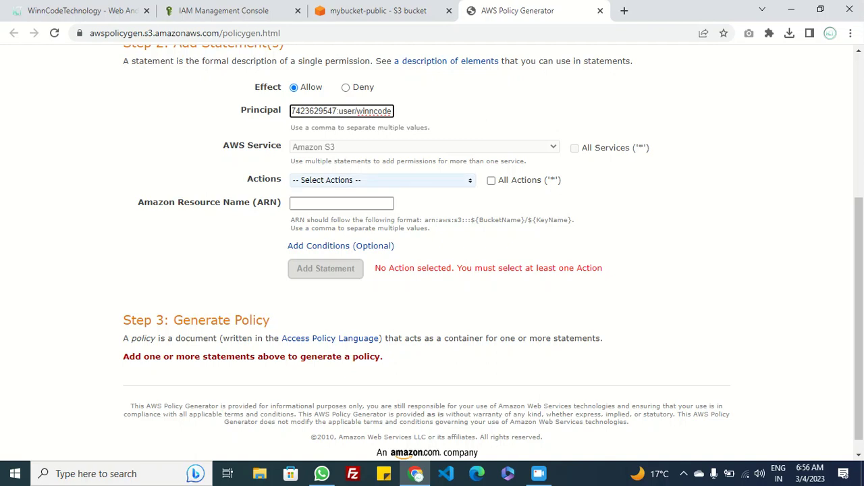
pyautogui.click(381, 180)
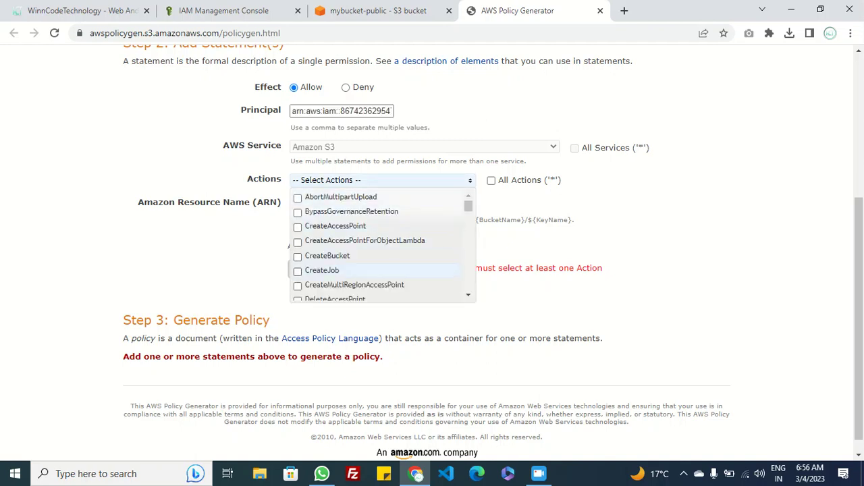
pyautogui.scroll(-8, 381, 270)
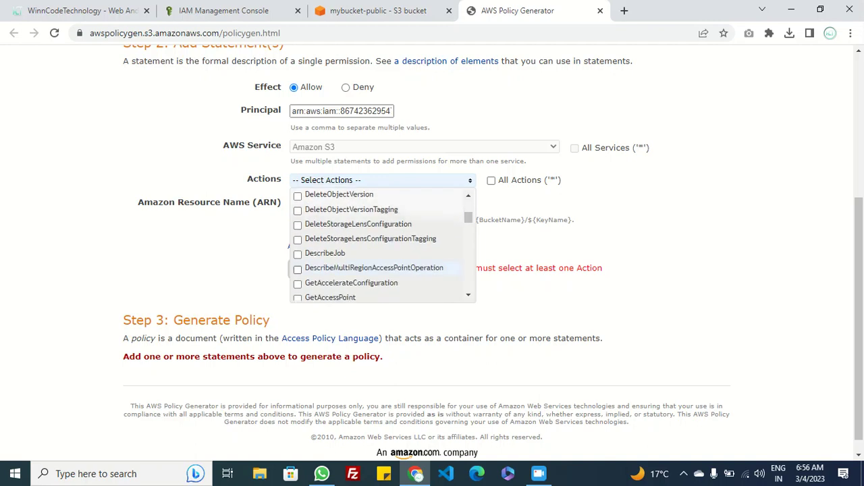
pyautogui.scroll(-3, 382, 265)
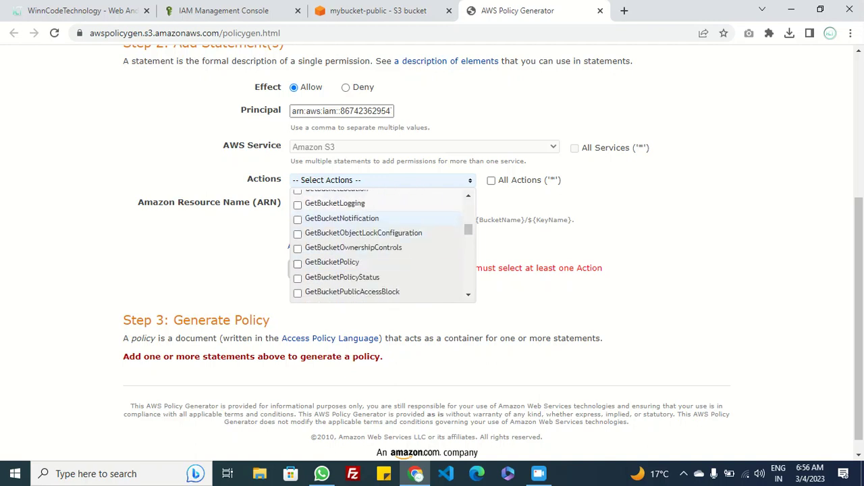
pyautogui.press('Escape')
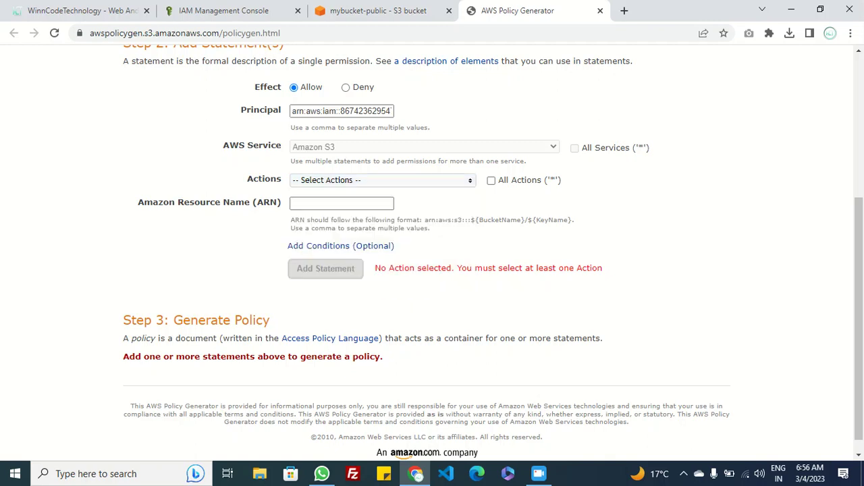
pyautogui.click(491, 180)
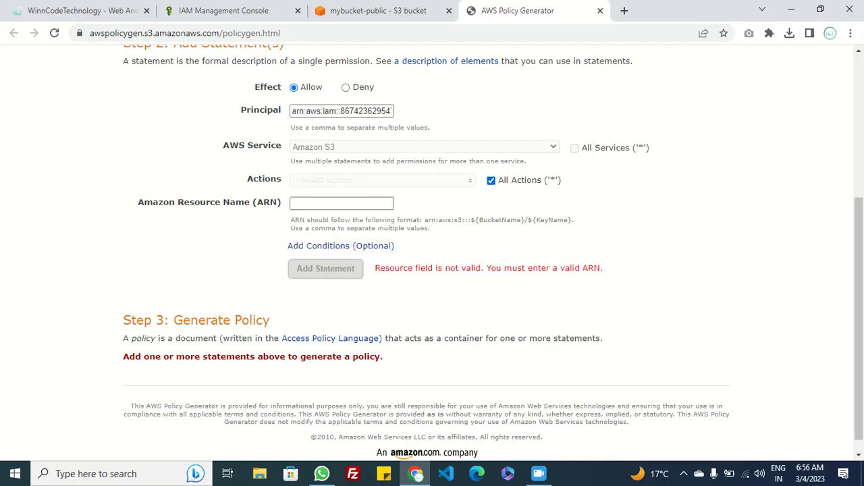
pyautogui.scroll(-1, 432, 250)
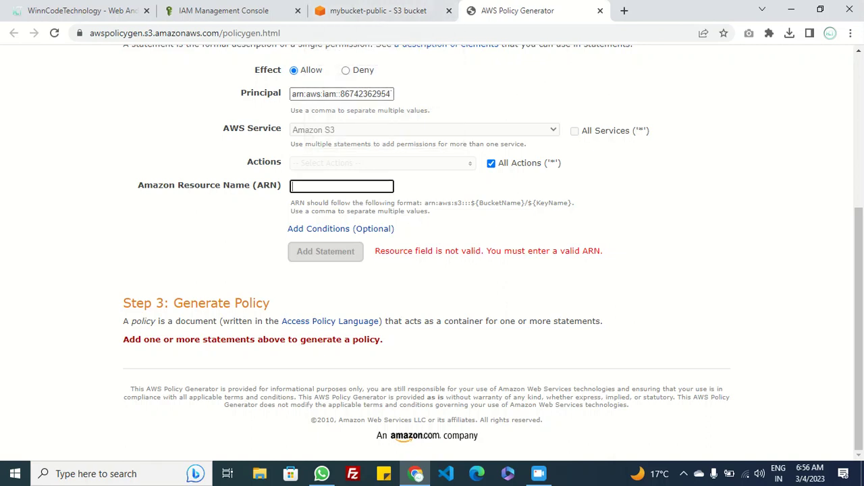
# Copy the ARN of mybucket-public from the S3 console, enter it with /* appended as the statement's Amazon Resource Name, and add the statement.
pyautogui.click(378, 10)
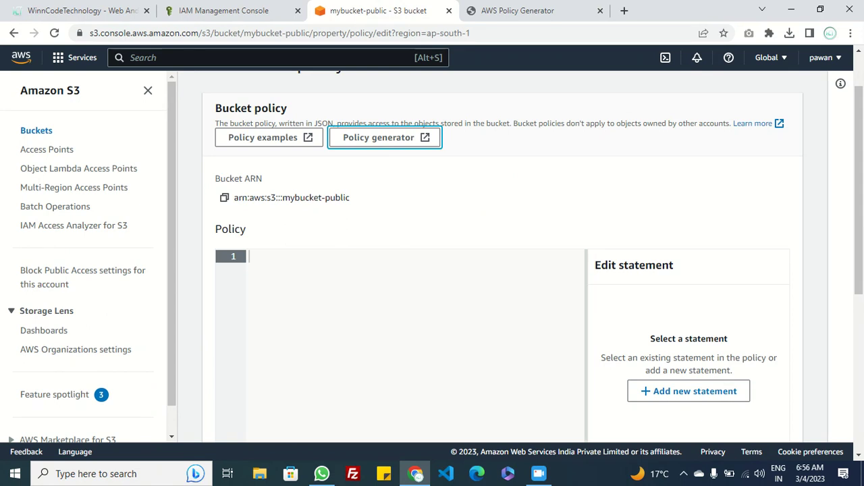
pyautogui.click(224, 197)
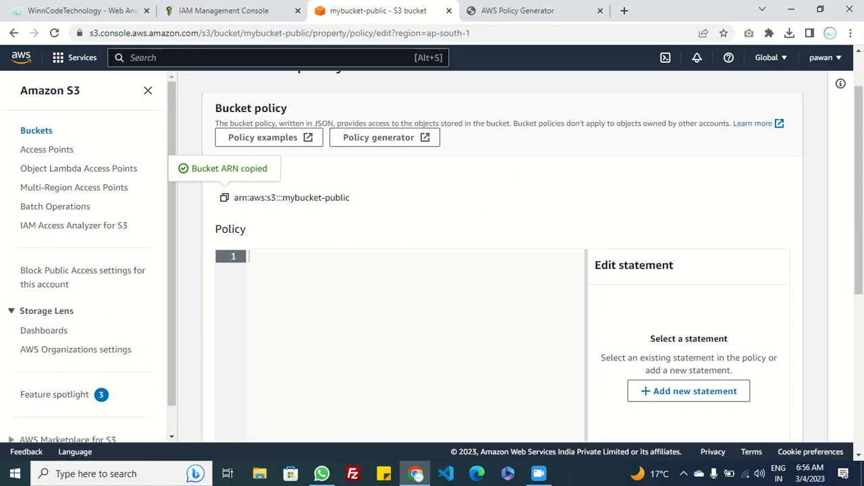
pyautogui.click(517, 10)
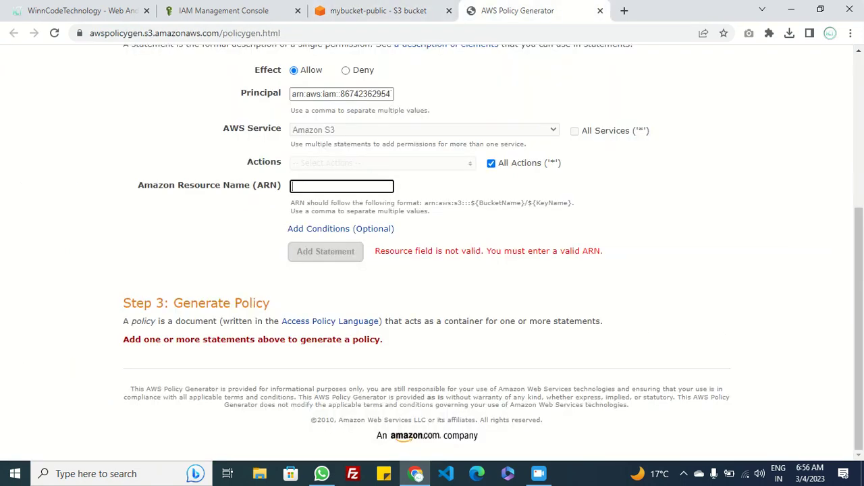
pyautogui.hotkey('ctrl', 'v')
pyautogui.write('/')
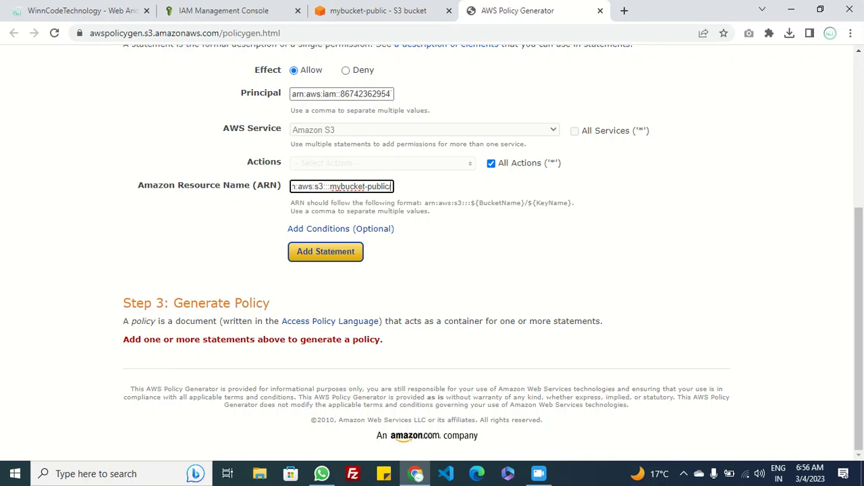
pyautogui.write('*')
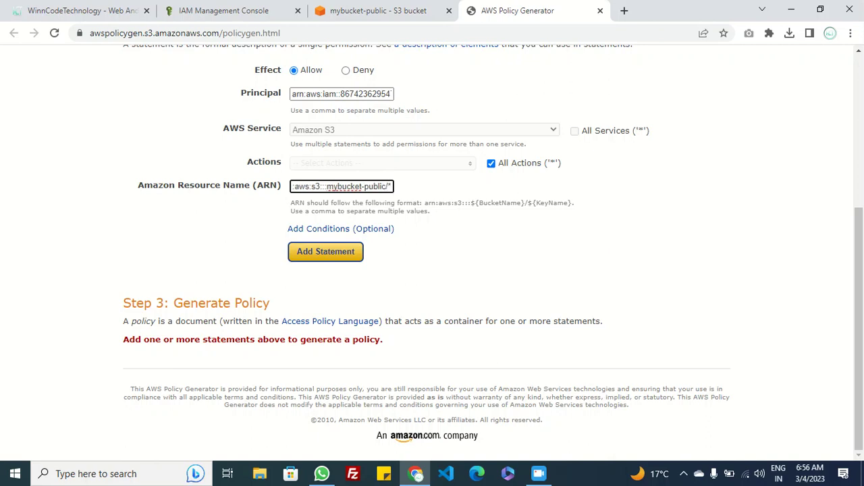
pyautogui.press('Return')
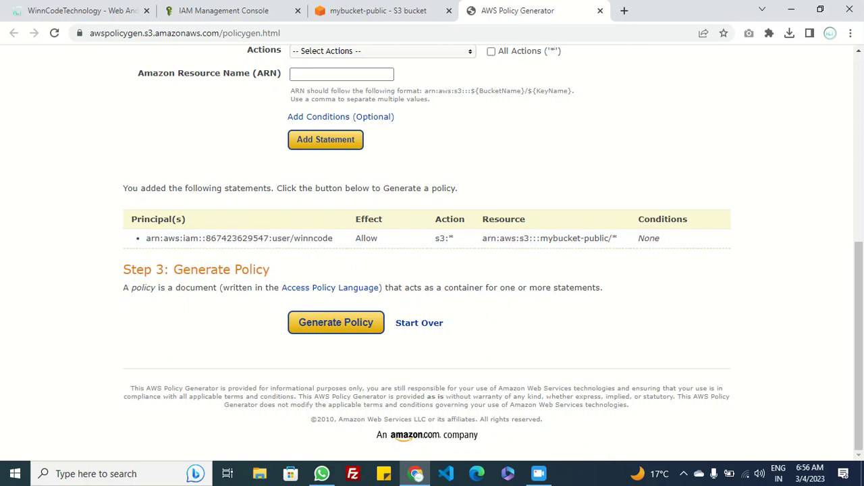
# Generate the policy from the added statement and copy its entire JSON document.
pyautogui.click(336, 322)
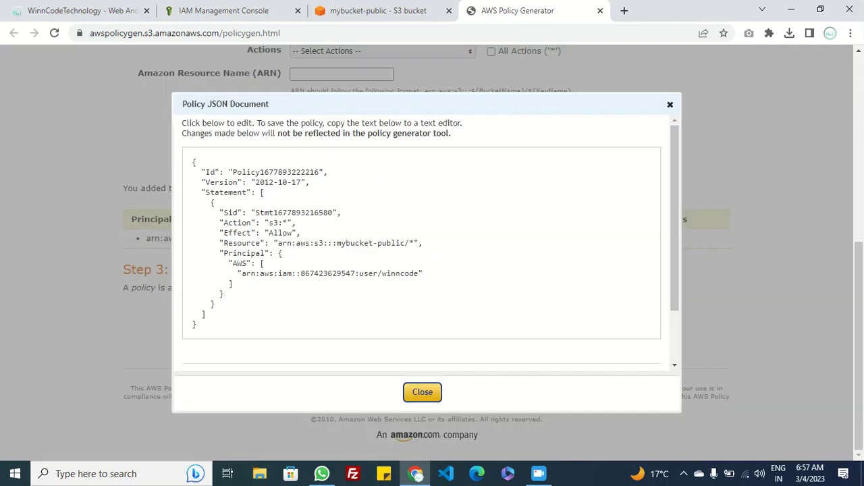
pyautogui.scroll(-2, 425, 243)
pyautogui.scroll(2, 426, 243)
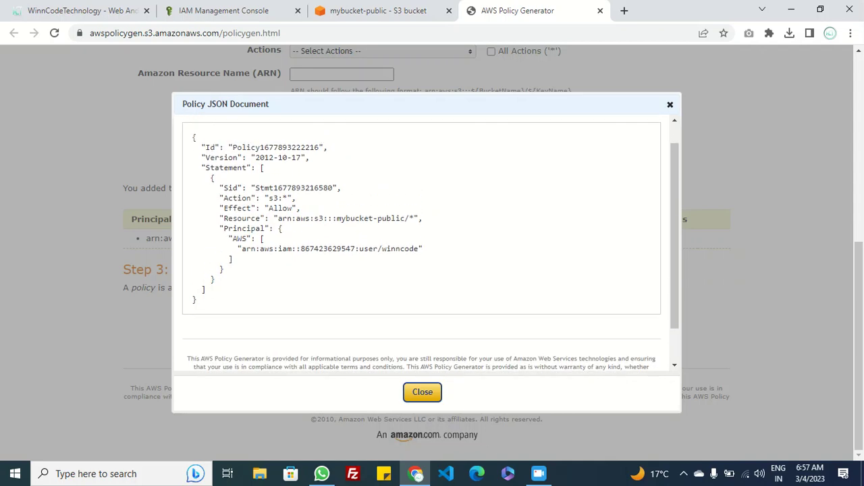
pyautogui.moveTo(198, 325); pyautogui.dragTo(193, 162)
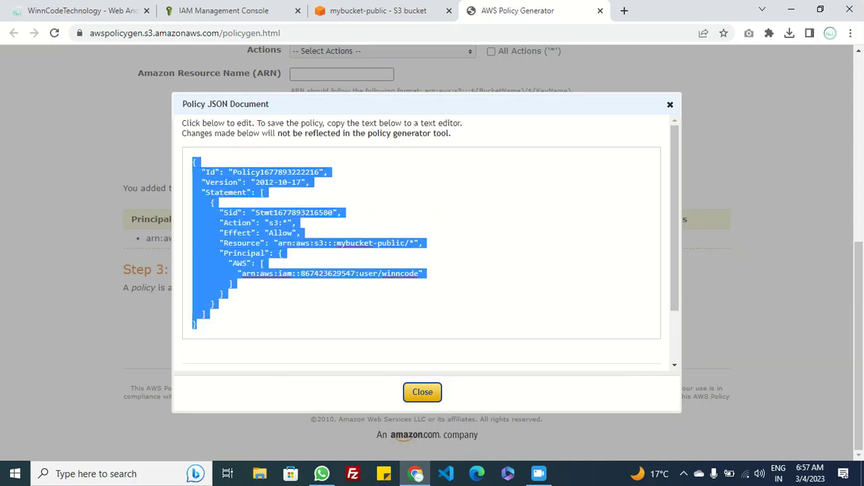
# Paste the generated JSON into the bucket policy editor of mybucket-public and save the changes.
pyautogui.click(378, 10)
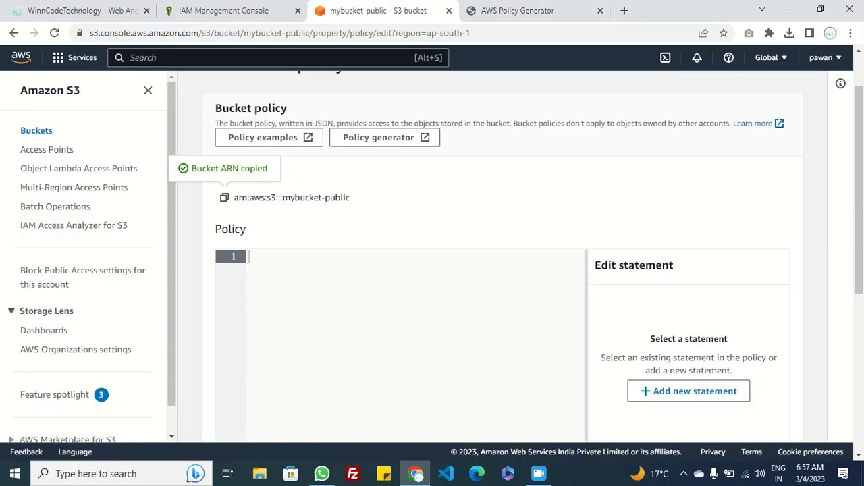
pyautogui.scroll(-1, 500, 256)
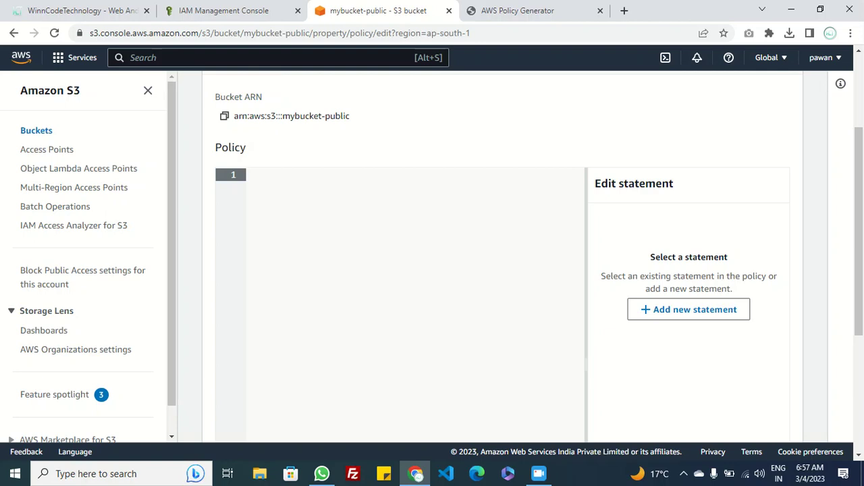
pyautogui.hotkey('ctrl', 'v')
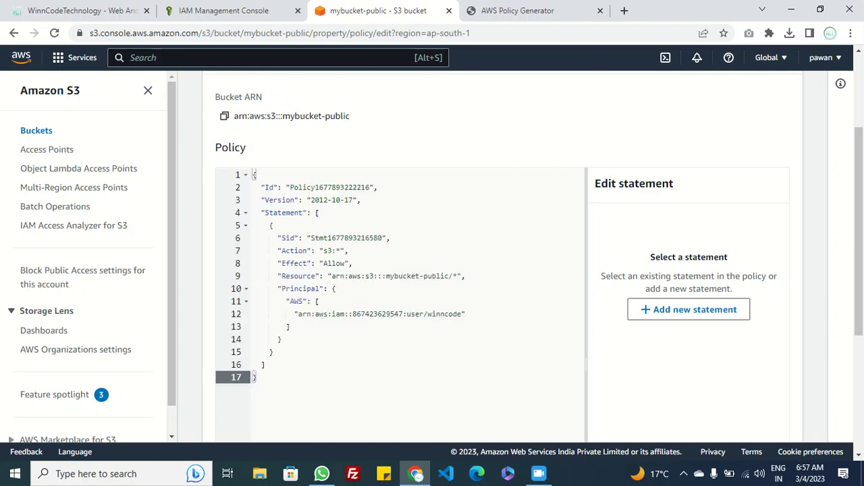
pyautogui.scroll(-1, 499, 256)
pyautogui.scroll(-2, 499, 257)
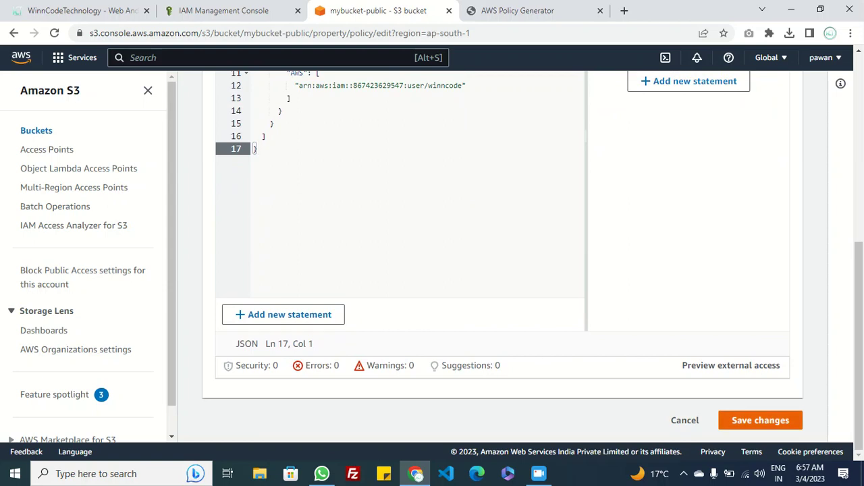
pyautogui.click(760, 420)
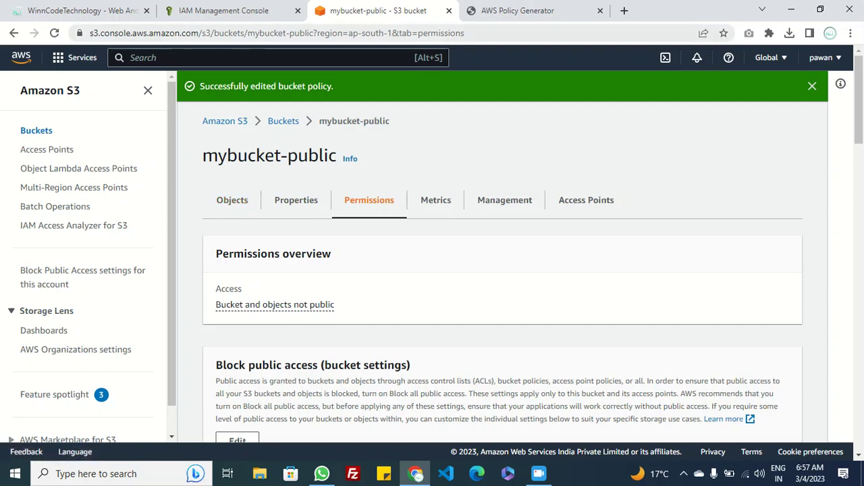
# Return to the S3 list of buckets and close the AWS Policy Generator page.
pyautogui.click(223, 10)
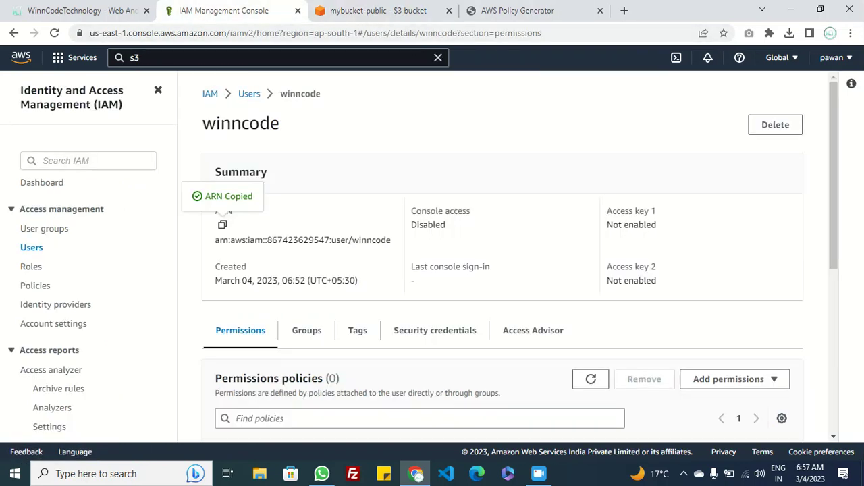
pyautogui.click(375, 10)
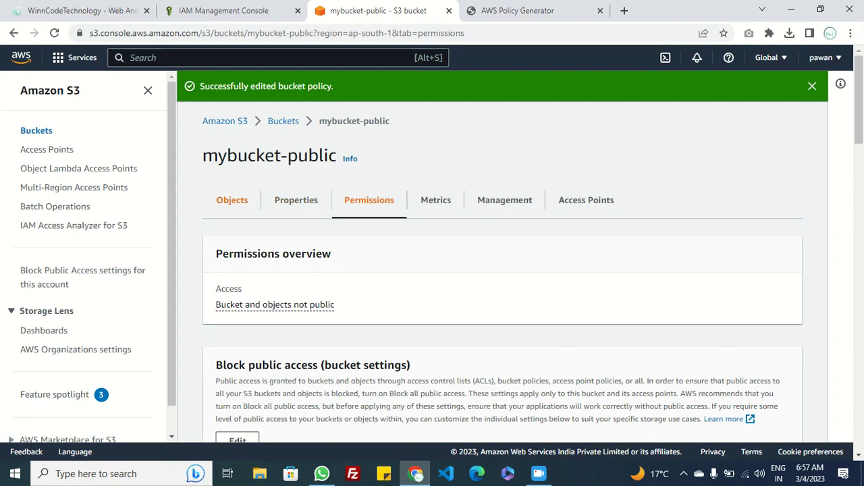
pyautogui.click(283, 121)
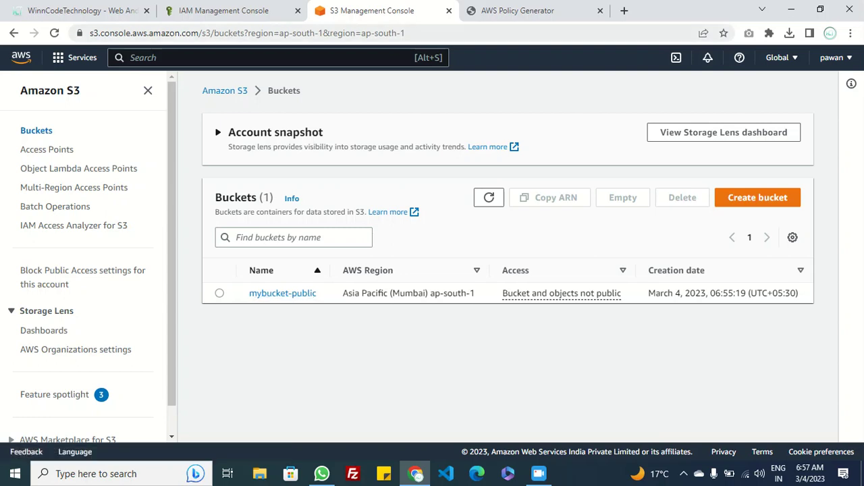
pyautogui.hotkey('ctrl', 'Tab')
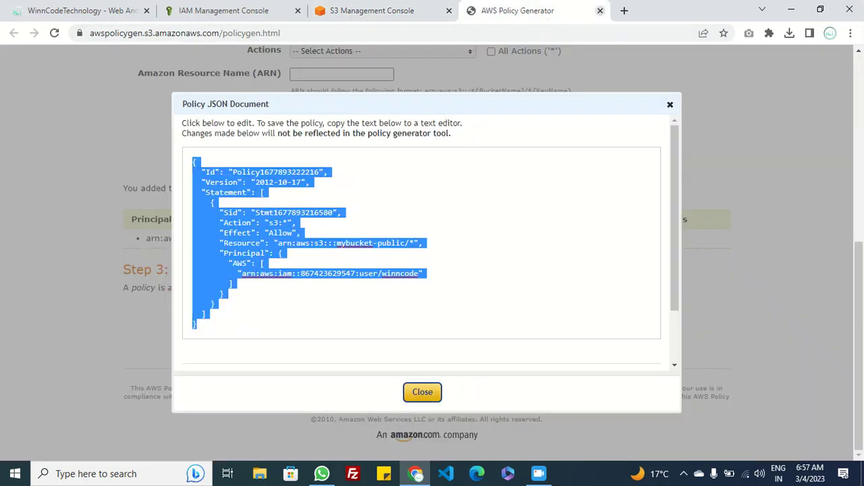
pyautogui.click(600, 11)
pyautogui.hotkey('ctrl', 'shift', 'Tab')
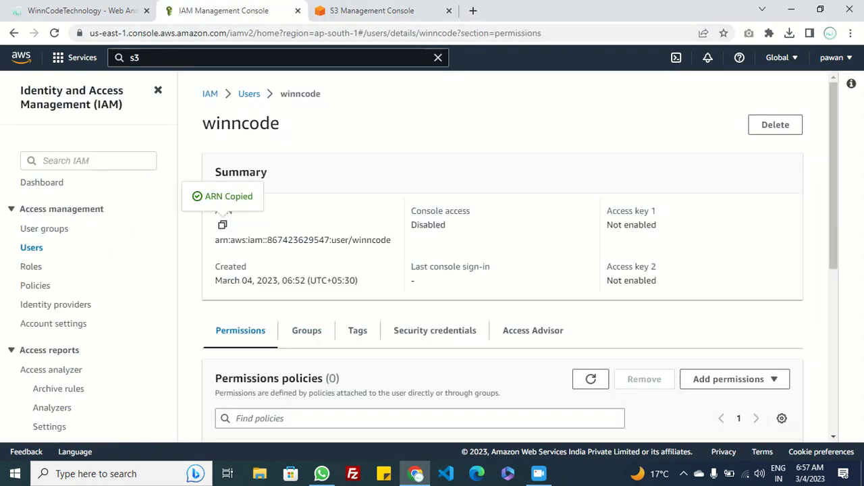
pyautogui.hotkey('ctrl', 'Tab')
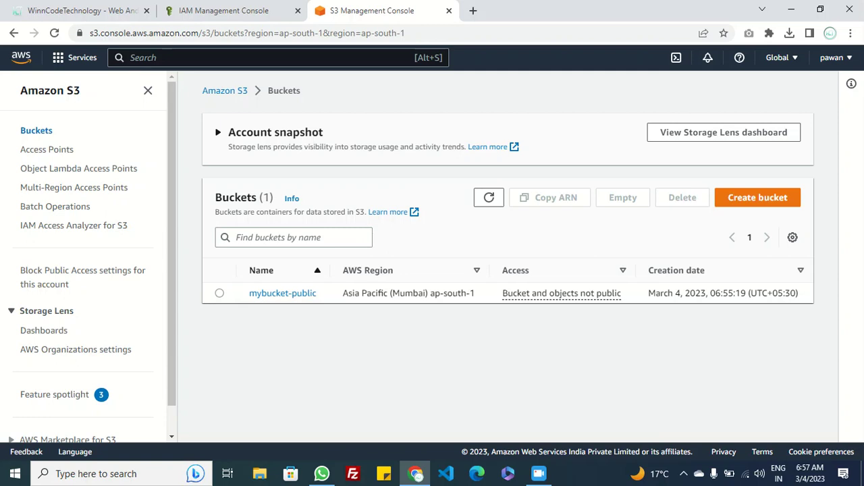
pyautogui.click(230, 10)
pyautogui.hotkey('ctrl', 'Tab')
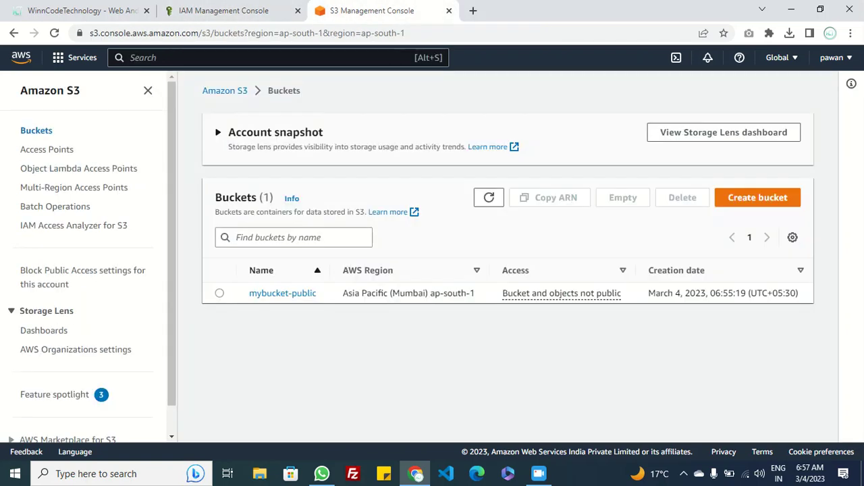